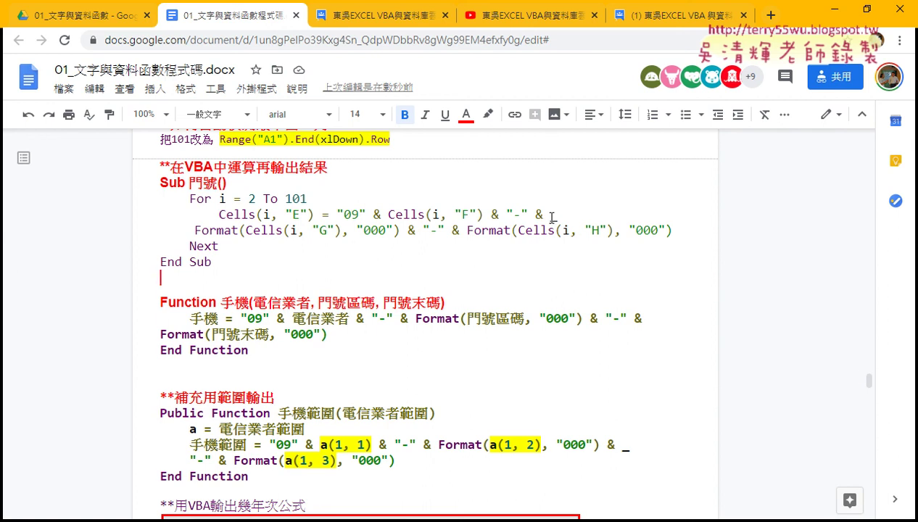
Highlight the line-continuation underscore in the notes, then place the narrowed code window beside the sheet data.
drag(540, 215, 586, 216)
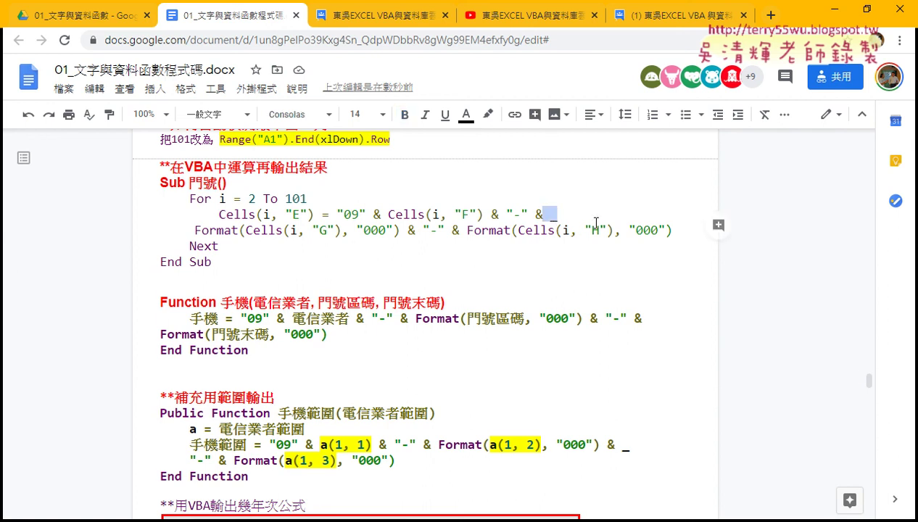
drag(547, 215, 557, 214)
click(834, 9)
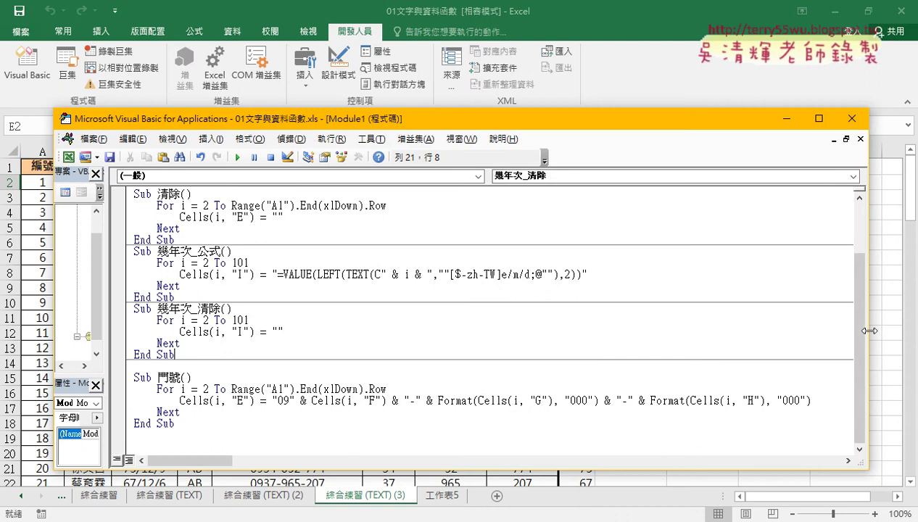
drag(868, 328, 625, 336)
mouse_move(400, 119)
mouse_down()
mouse_move(669, 67)
mouse_move(708, 69)
mouse_up()
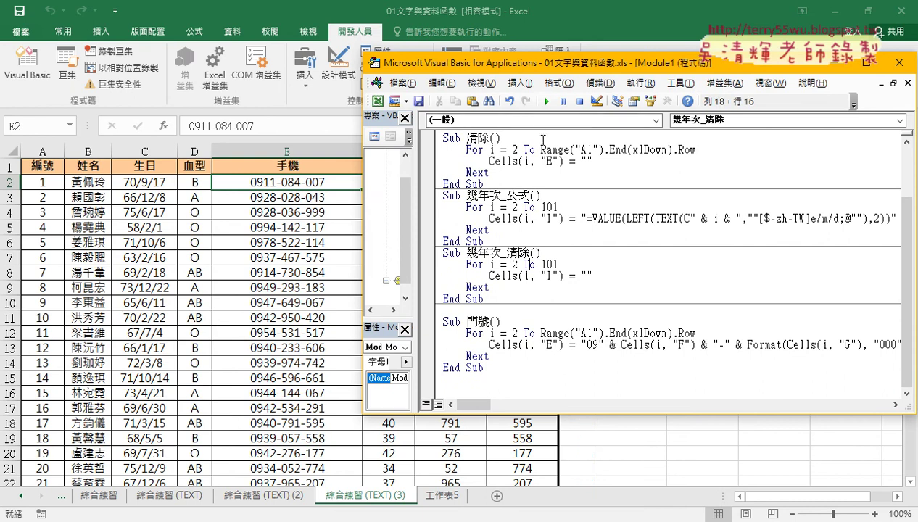
Run the 清除 macro to empty column E's phone numbers.
click(556, 346)
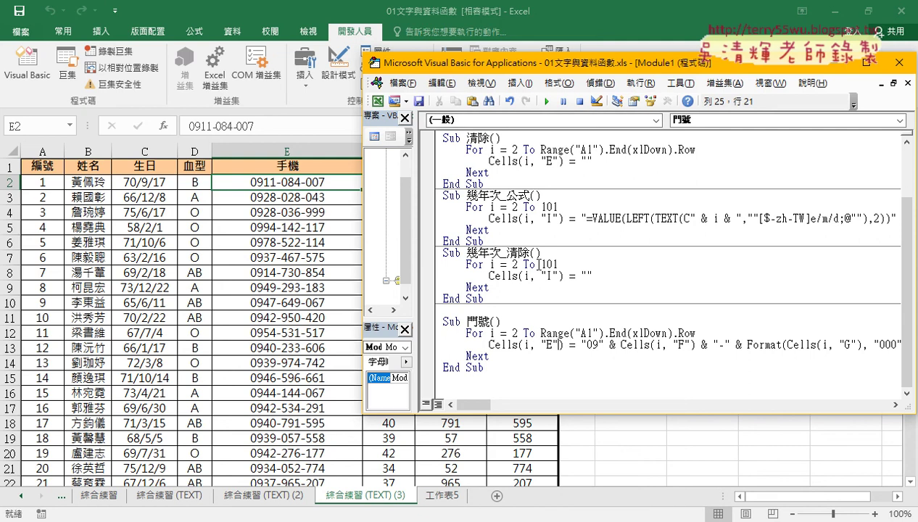
click(507, 173)
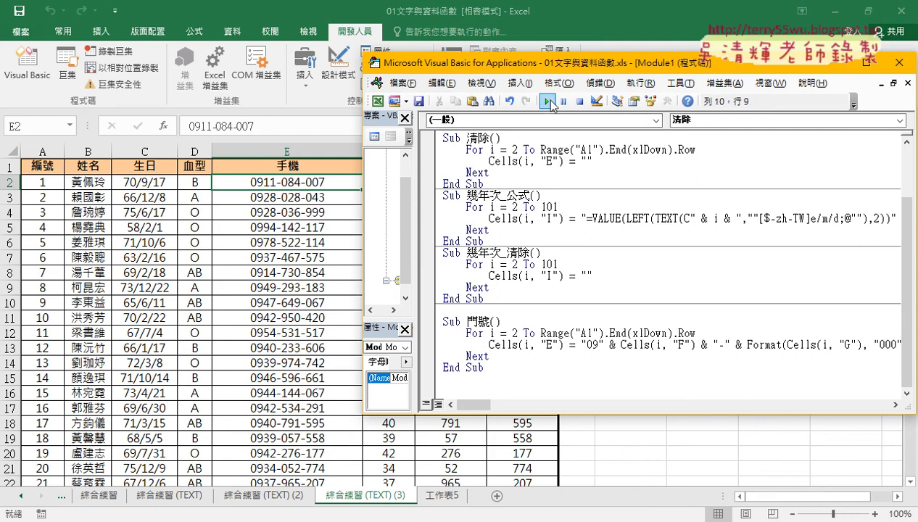
click(550, 104)
click(546, 343)
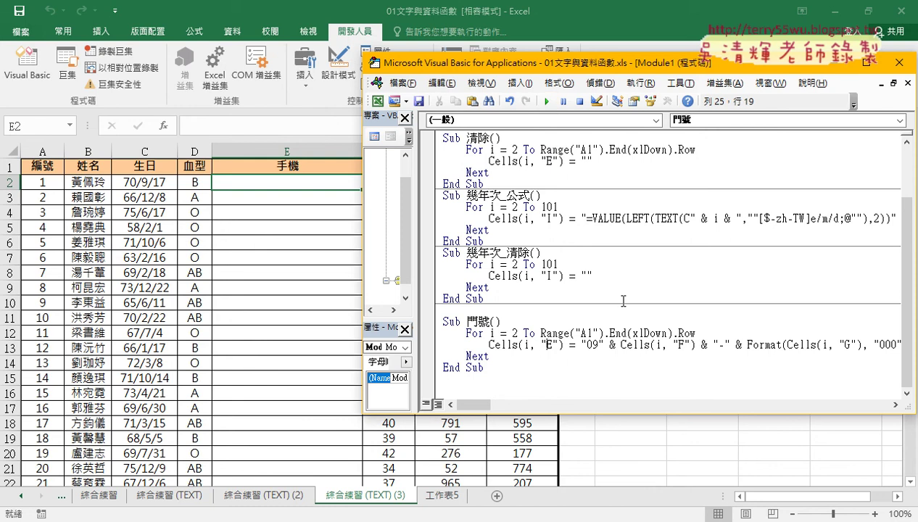
Select the start of the 門號 Cells assignment and put the caret just before Format.
mouse_move(482, 404)
mouse_down()
mouse_move(501, 407)
mouse_move(468, 407)
mouse_up()
drag(488, 346, 560, 348)
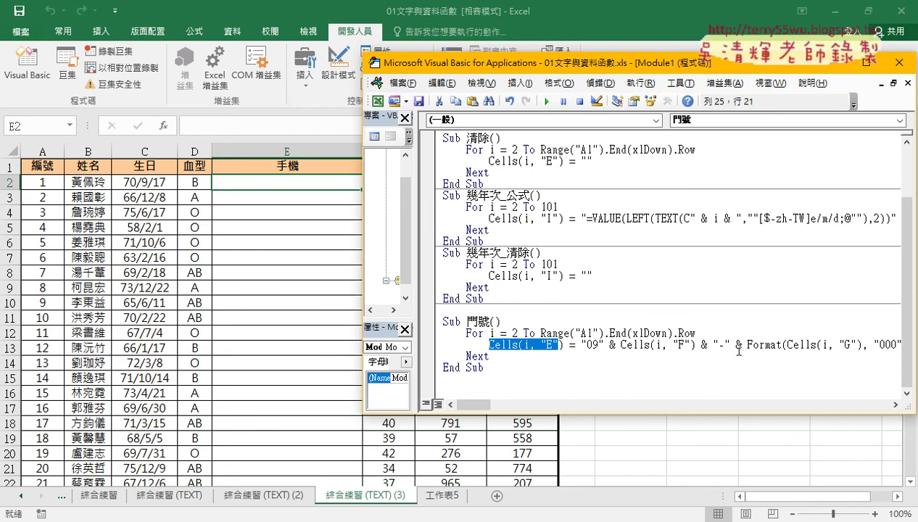
click(746, 346)
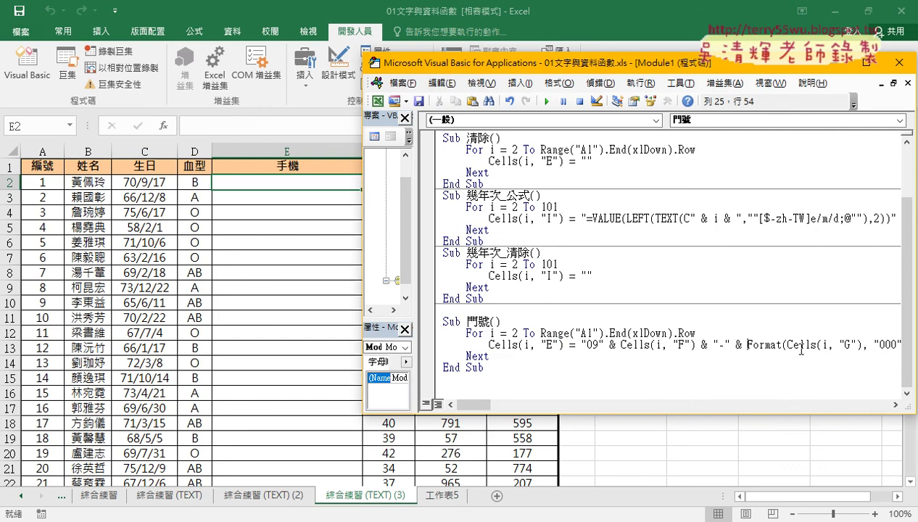
Try breaking the statement before Format, dismiss the compile error, and rejoin the line.
key(Return)
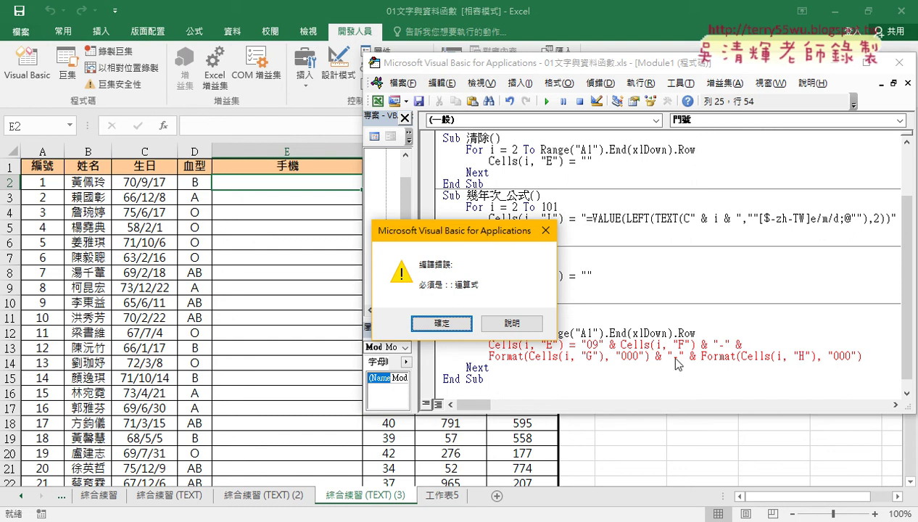
click(442, 323)
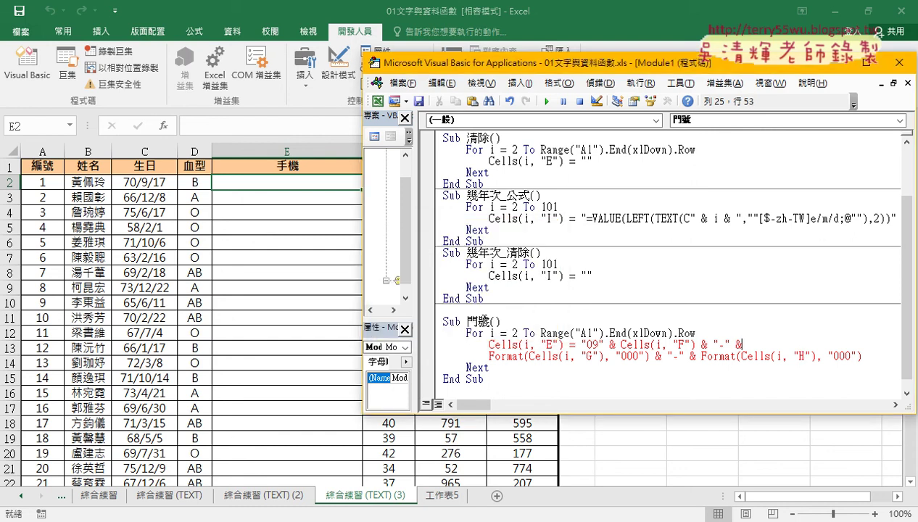
key(Delete)
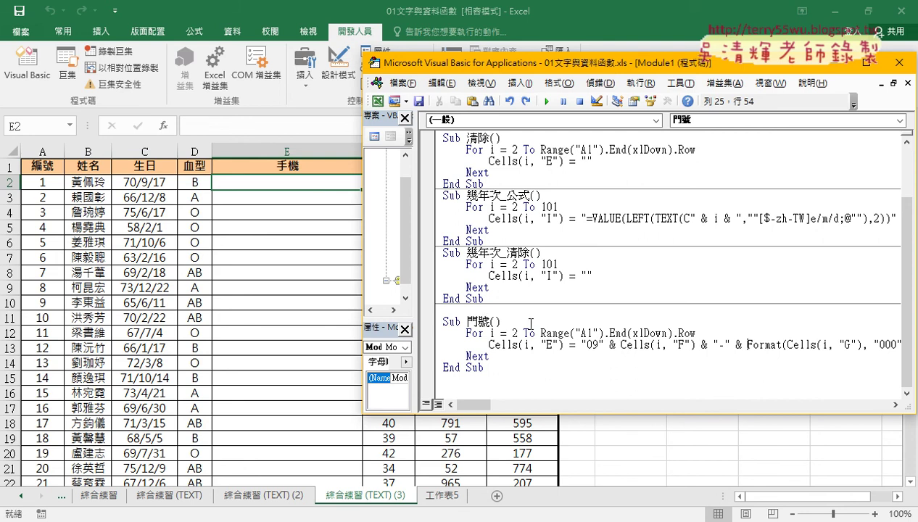
Add a ' _' continuation after the "-" & so the Format part moves to a second line.
double_click(613, 346)
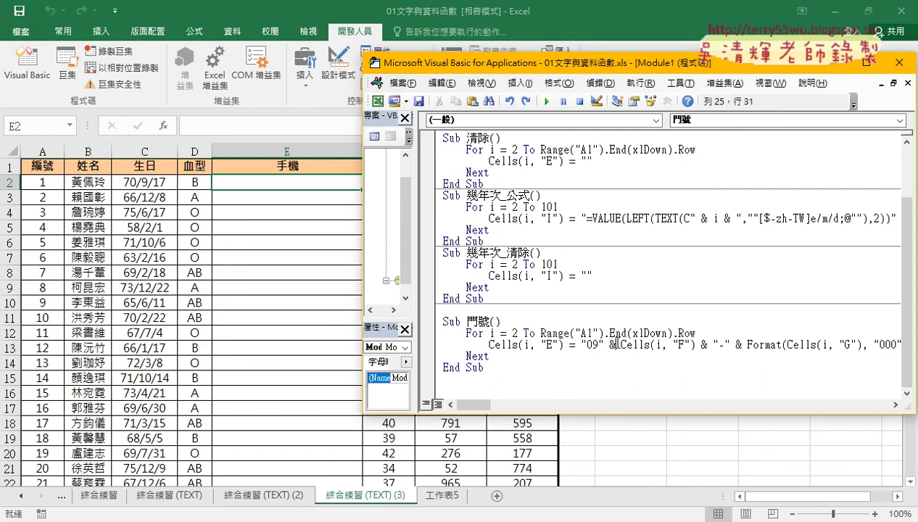
double_click(739, 345)
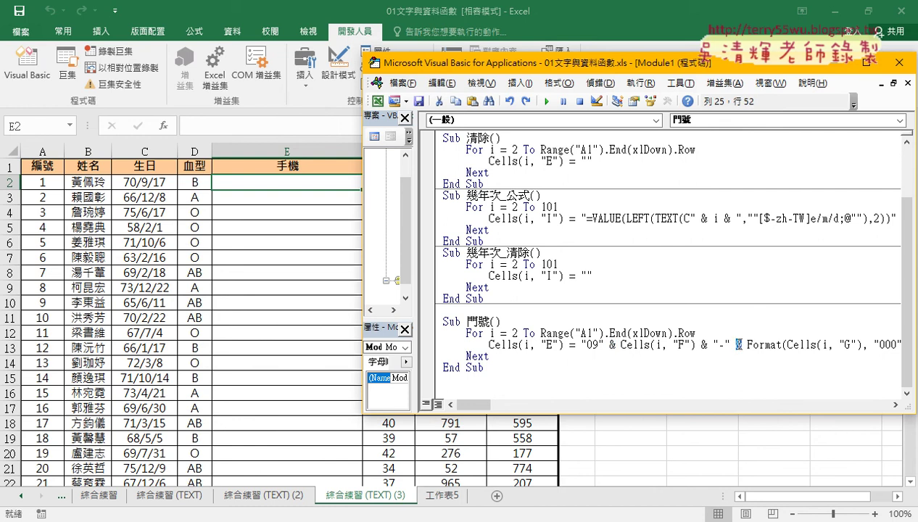
click(745, 345)
key(shift+Left)
key(shift+Left)
key(Right)
text(_)
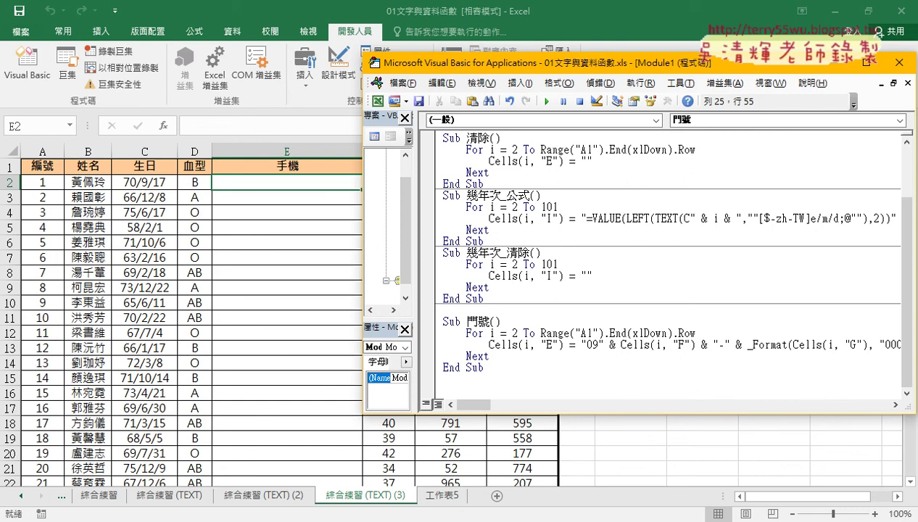
key(Return)
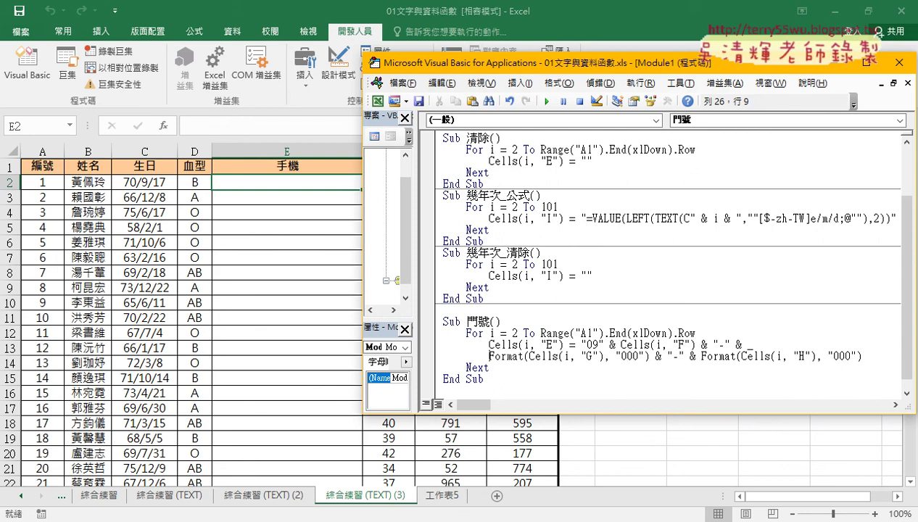
Add a ' _' continuation before the second Format, moving the H part to a third line.
click(668, 299)
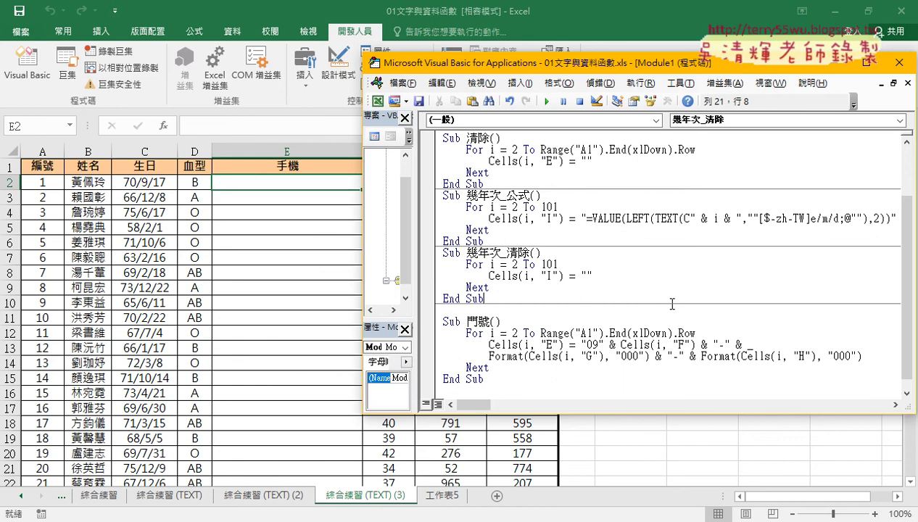
click(741, 345)
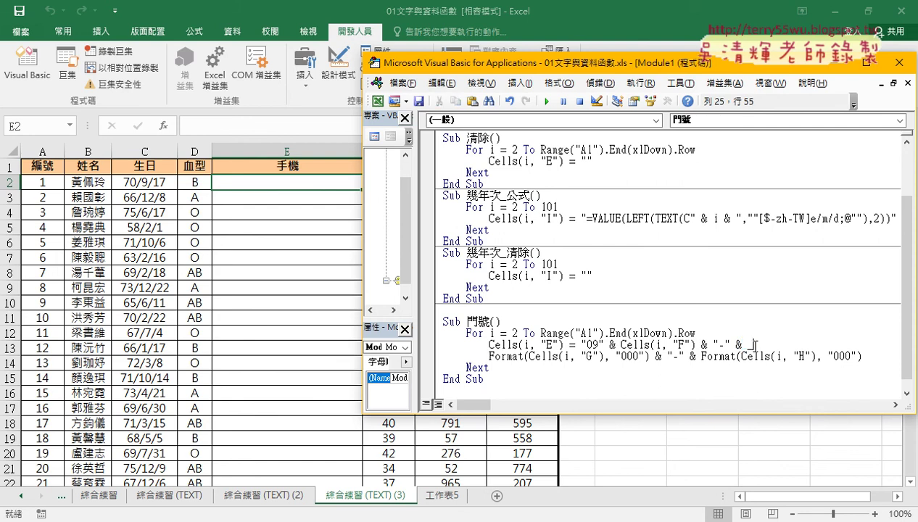
key(shift+Left)
click(695, 356)
click(703, 358)
text(_)
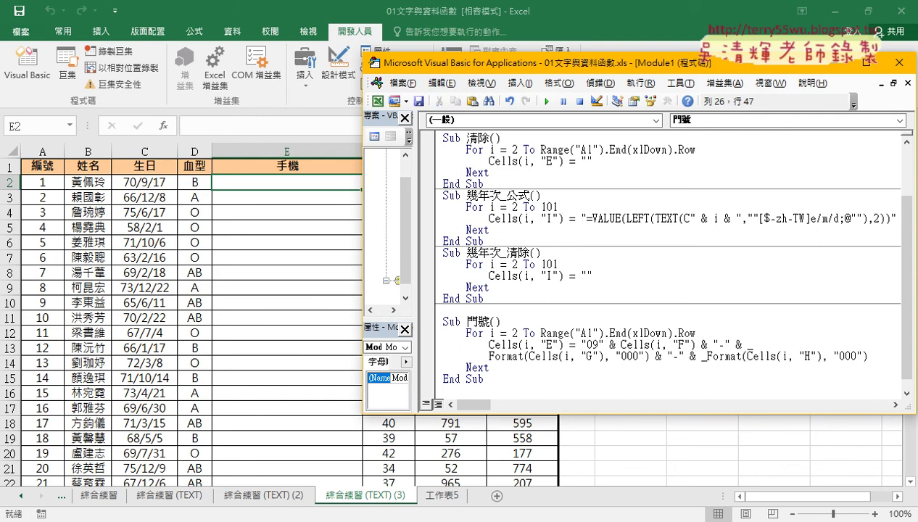
key(Return)
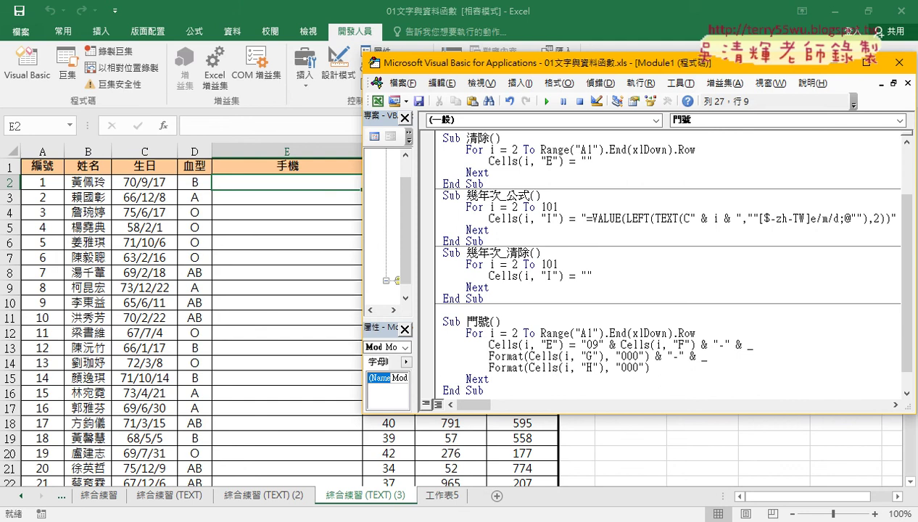
click(631, 283)
click(570, 338)
click(546, 102)
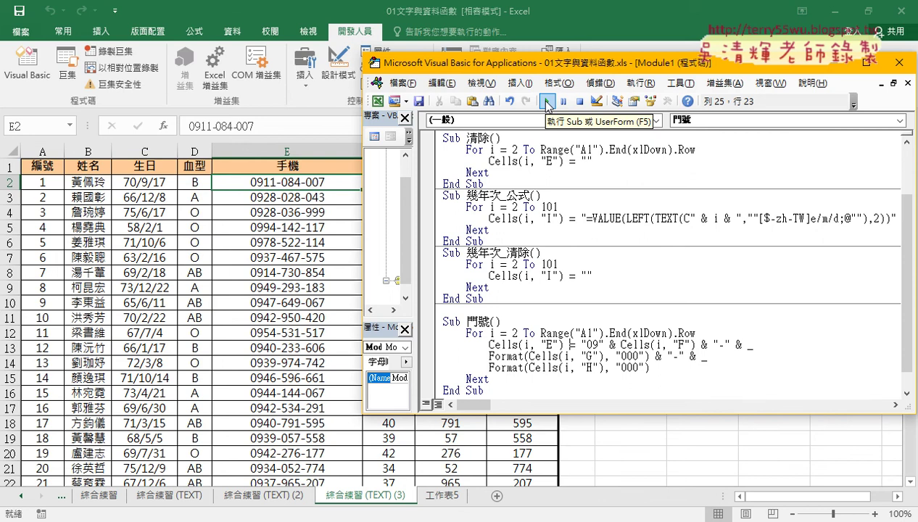
Rejoin the third line and indent the Format continuation line by one Tab.
key(Down)
key(Down)
key(Home)
key(BackSpace)
key(BackSpace)
key(BackSpace)
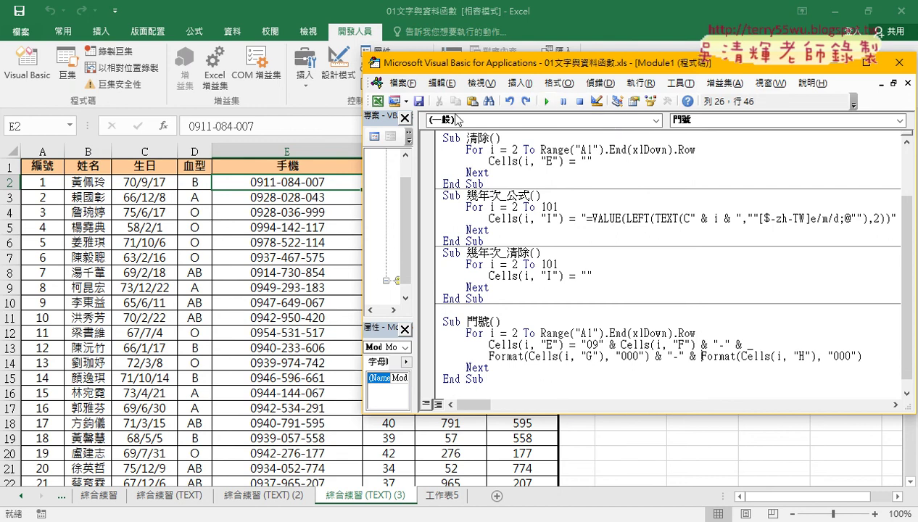
click(489, 357)
key(Tab)
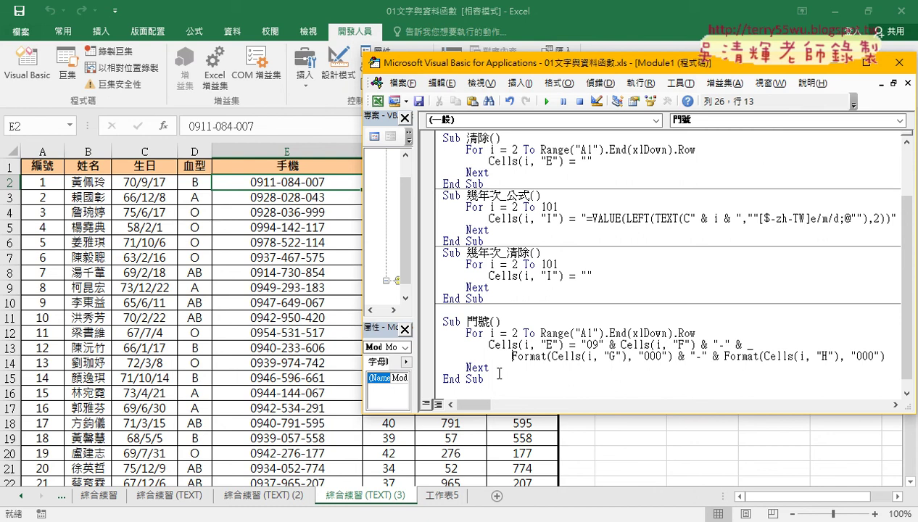
Outdent the 門號 For…Next loop with Shift+Tab.
drag(491, 369, 418, 336)
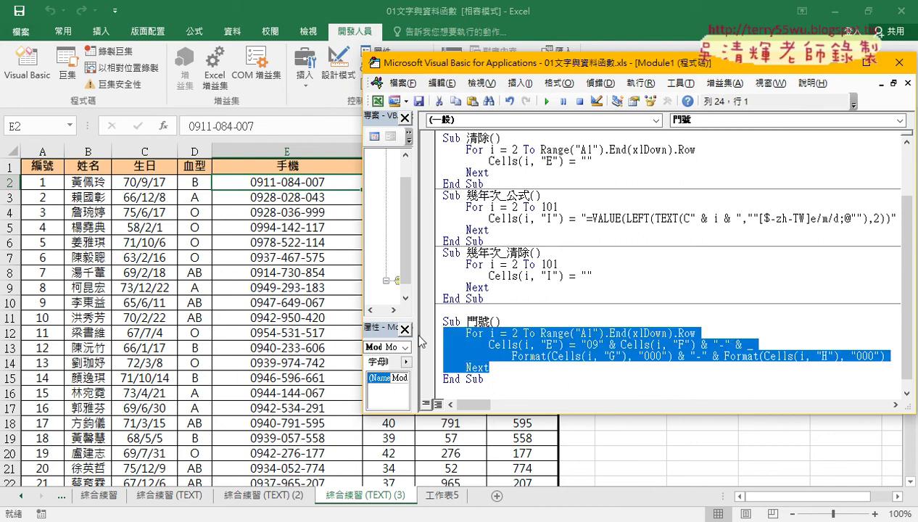
key(shift+Tab)
key(shift+Tab)
key(shift+Tab)
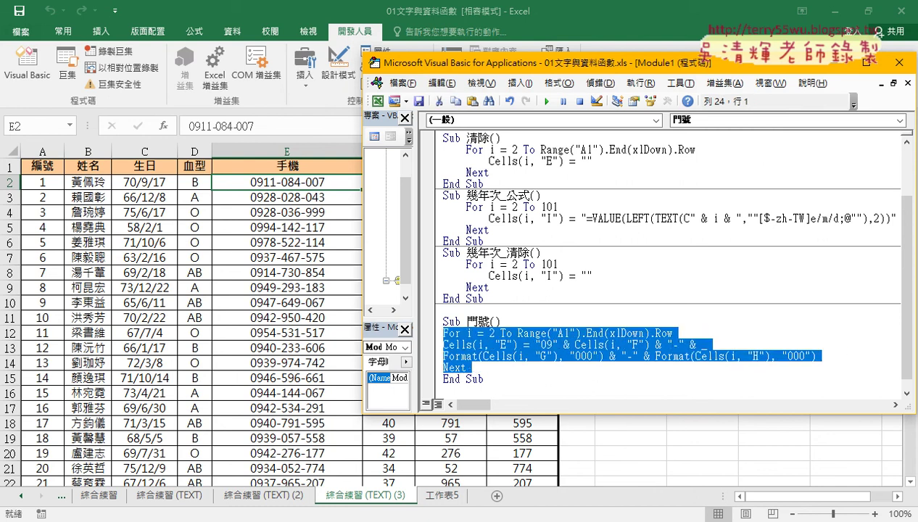
click(530, 264)
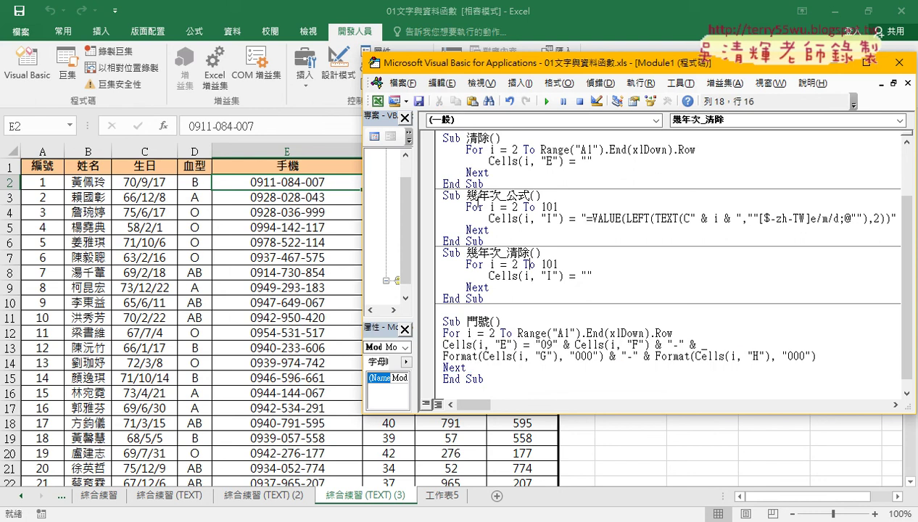
Clear column E with 清除, refill it by running 門號, and re-indent the loop.
click(488, 160)
click(546, 102)
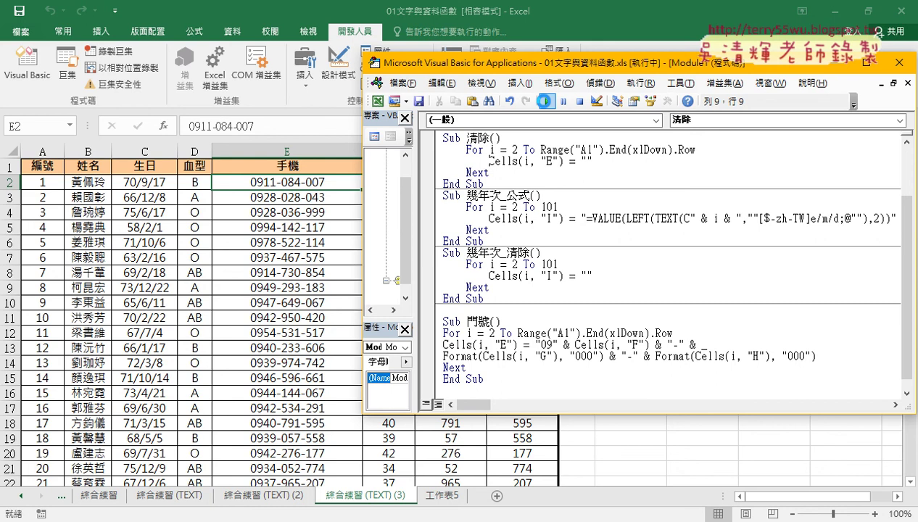
click(506, 333)
click(546, 101)
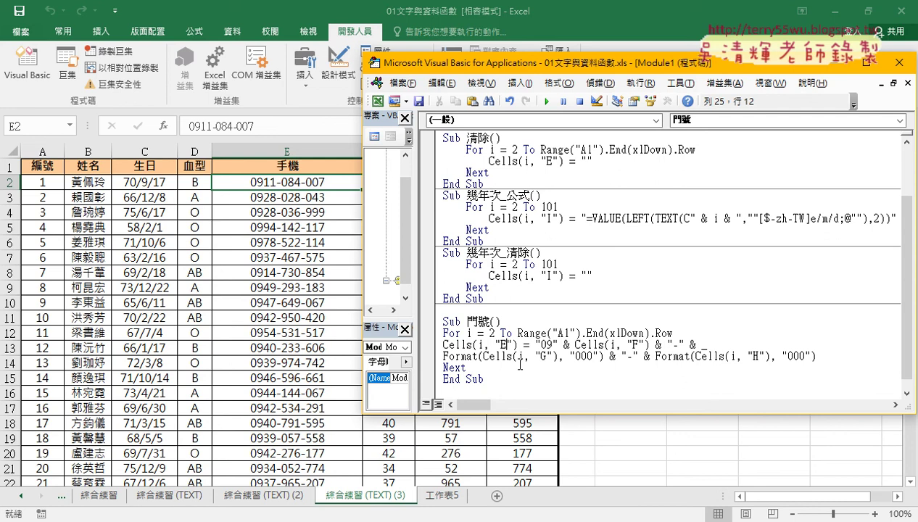
key(Tab)
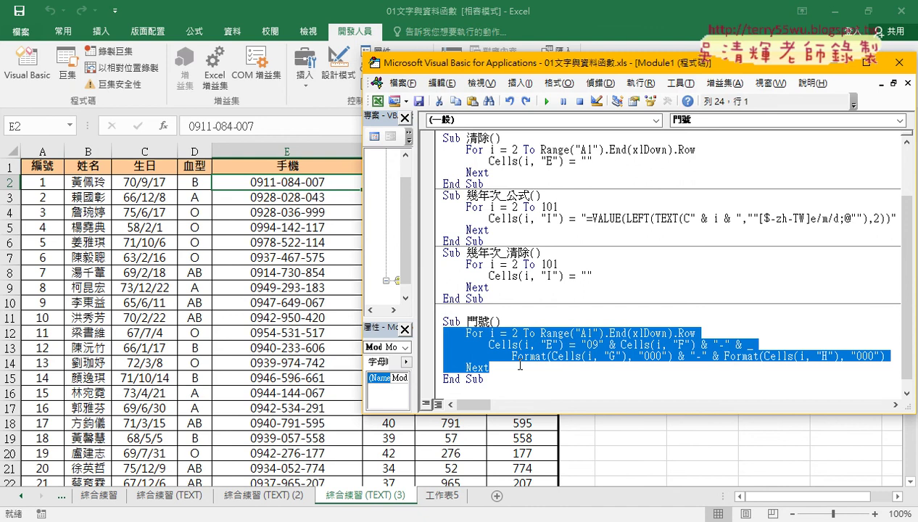
Clear the loop selection and select the continuation underscore on the Cells line.
click(474, 336)
click(476, 368)
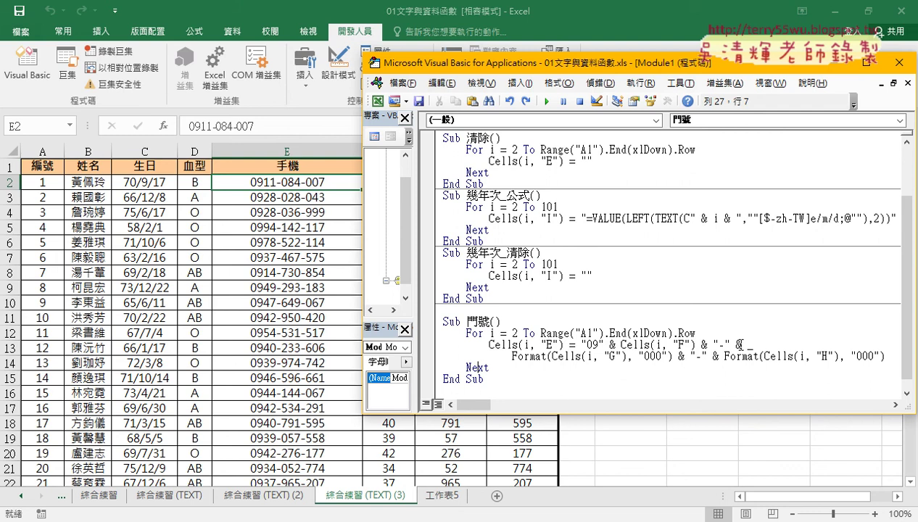
click(744, 344)
double_click(750, 345)
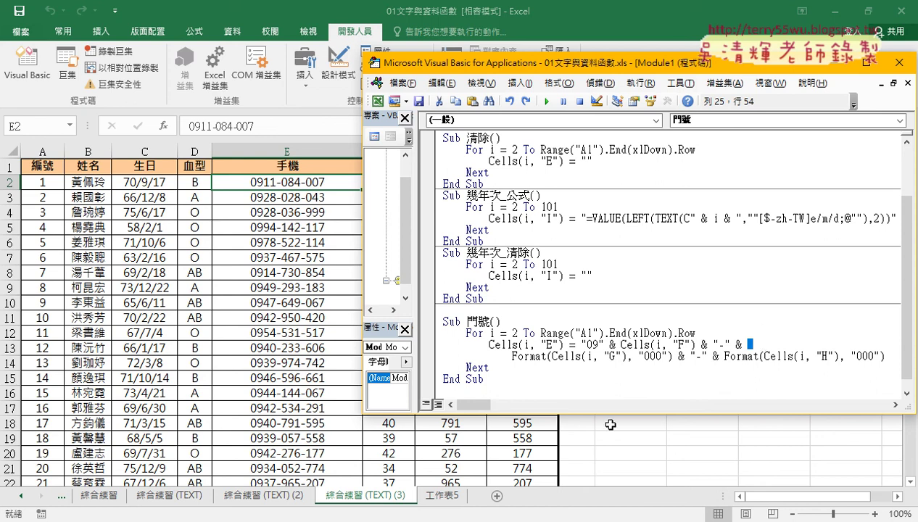
Enlarge the code window and run 清除 to empty column E again.
click(460, 385)
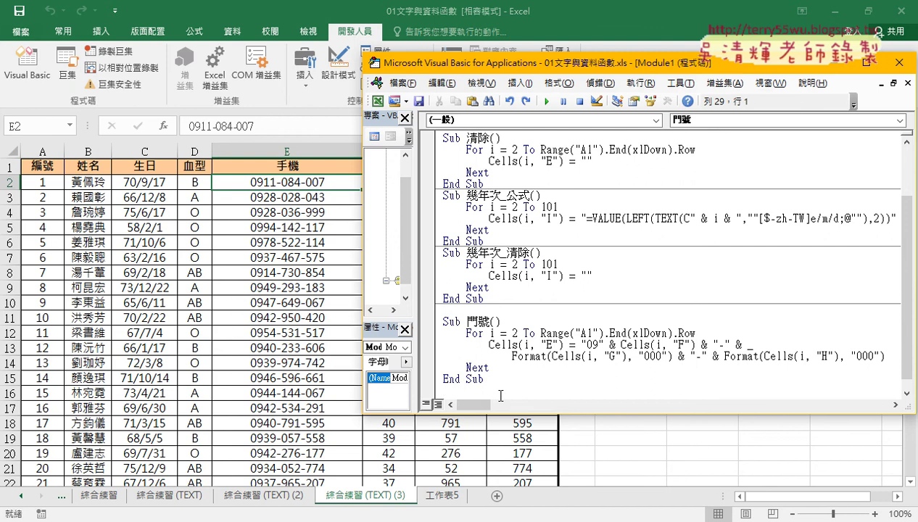
drag(518, 413, 521, 462)
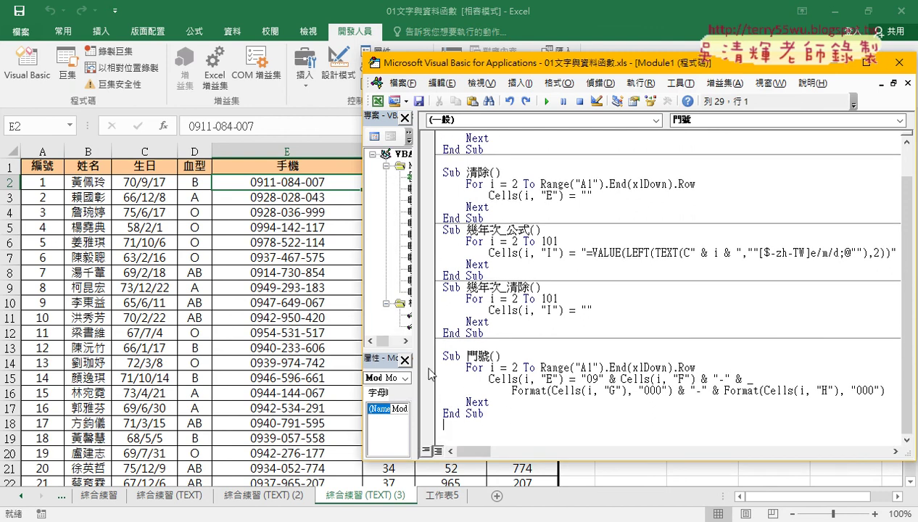
click(485, 194)
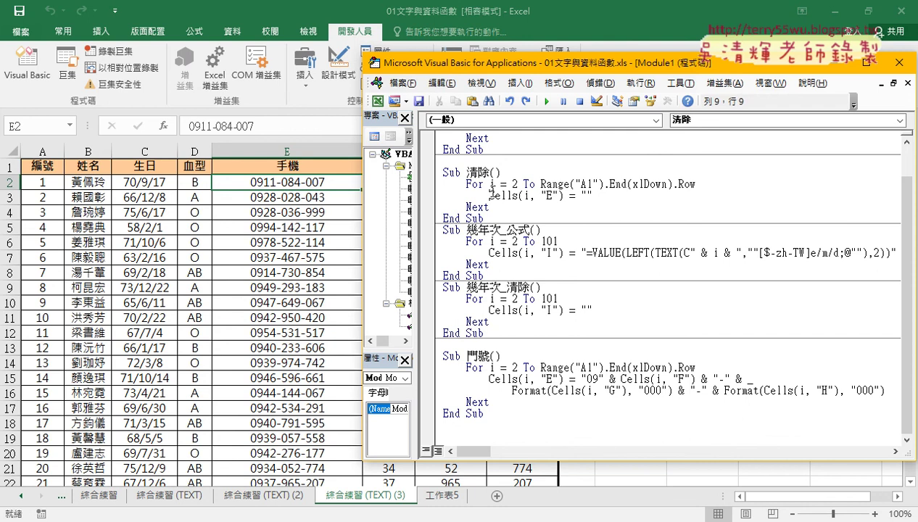
click(547, 101)
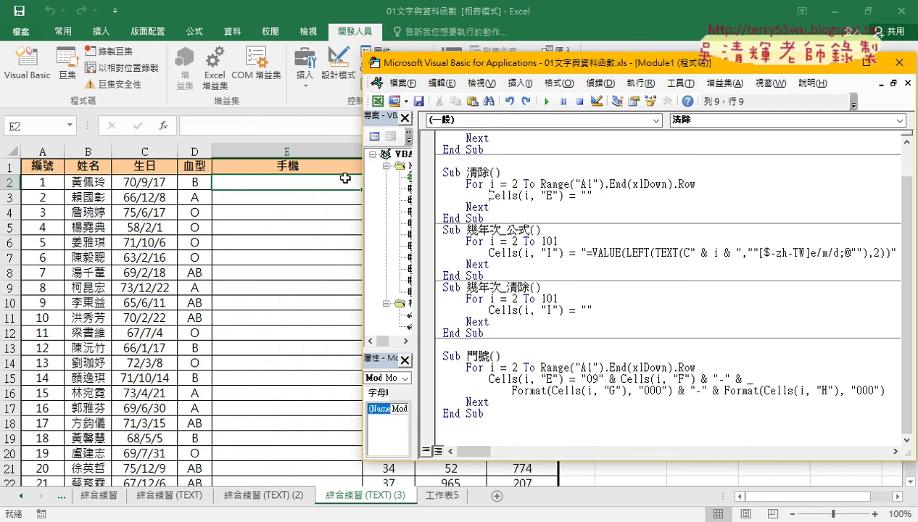
Bring the worksheet forward and scroll through the Insert Function category list for E2.
click(319, 181)
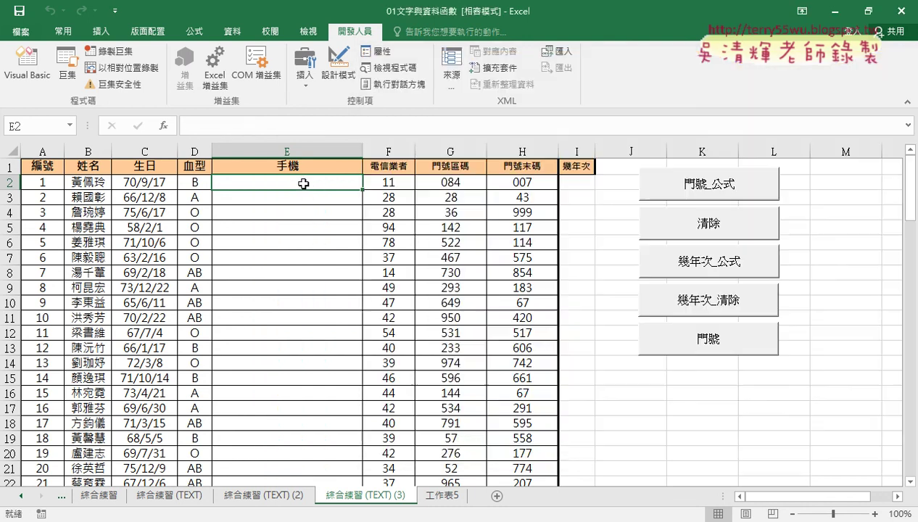
click(164, 126)
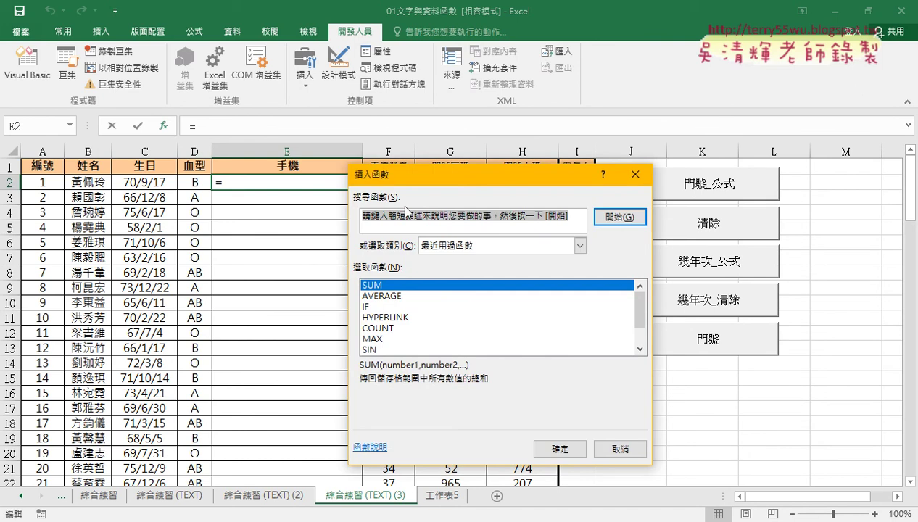
click(468, 247)
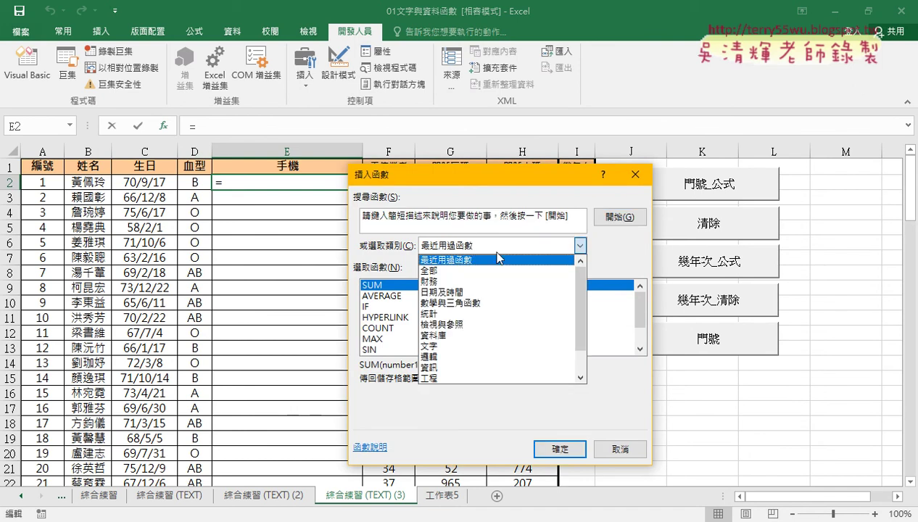
scroll(580, 309, down, 1)
scroll(580, 310, down, 1)
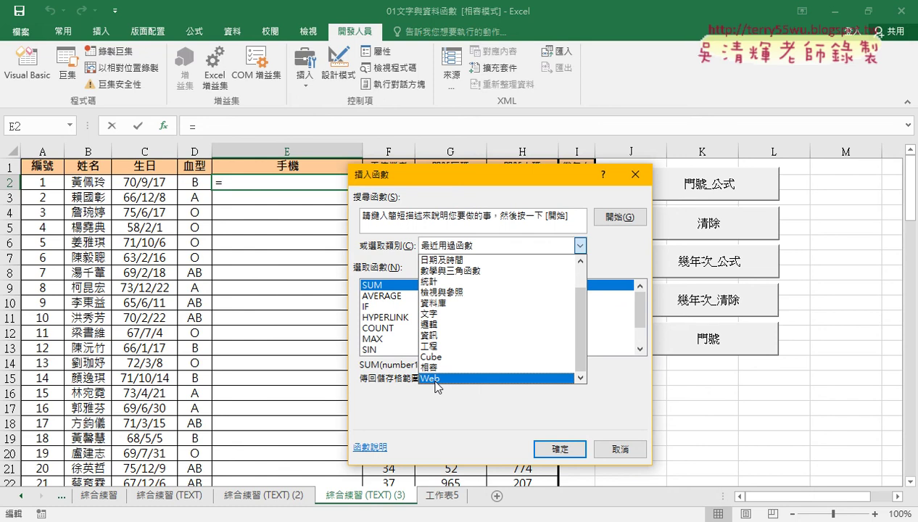
click(620, 449)
Cancel Insert Function and return to the empty line below the last sub in VBA.
click(620, 449)
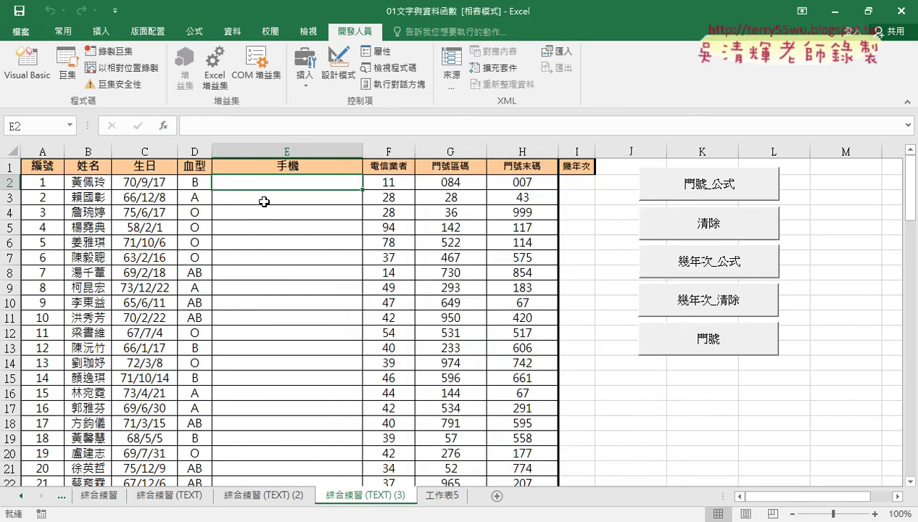
click(34, 75)
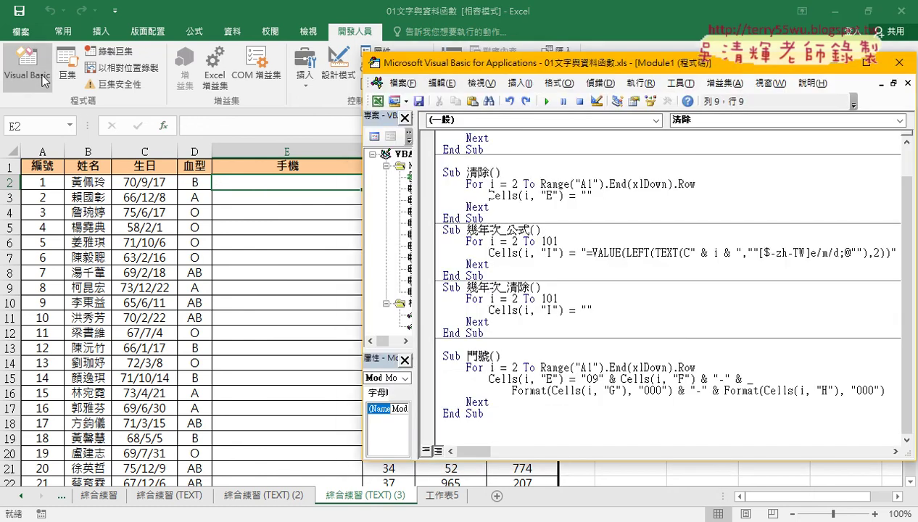
click(456, 428)
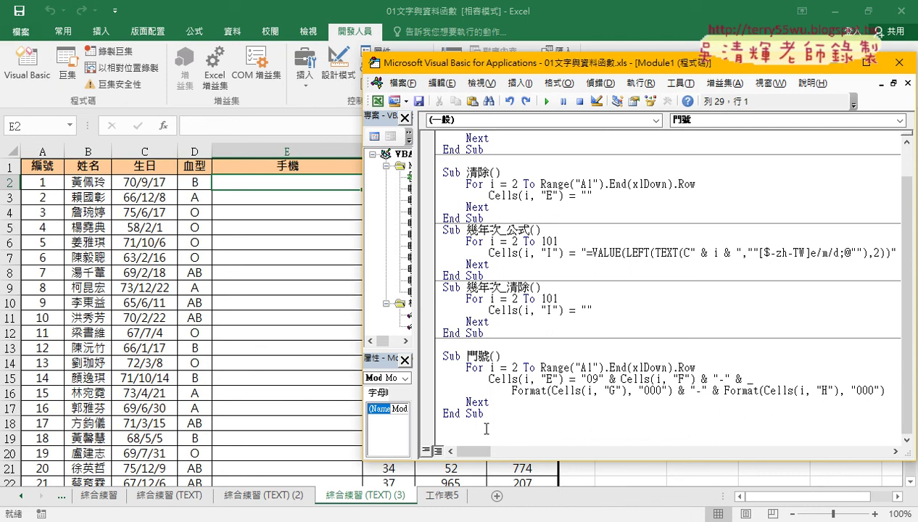
Type 'Function 手機' and press Enter to create the empty function block.
text(fu)
text(n)
text(ction)
text(()
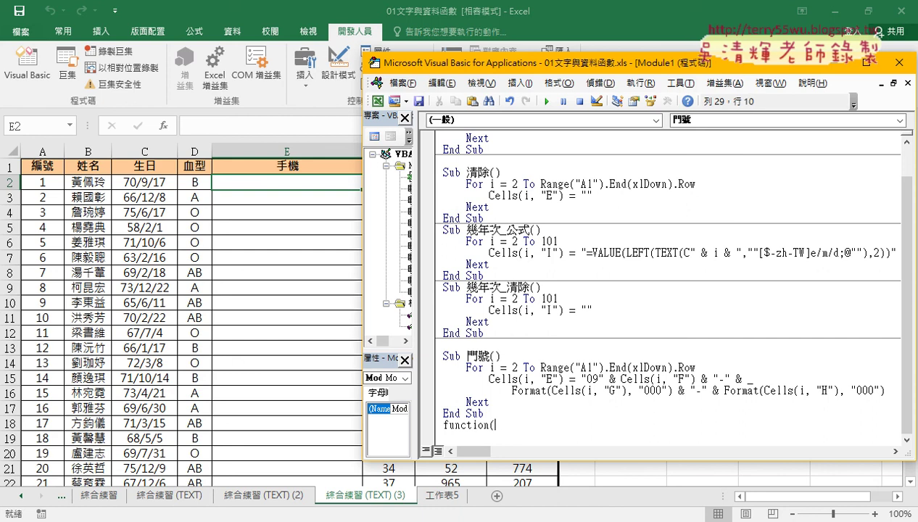
key(BackSpace)
text(手)
text(機)
key(Return)
key(Return)
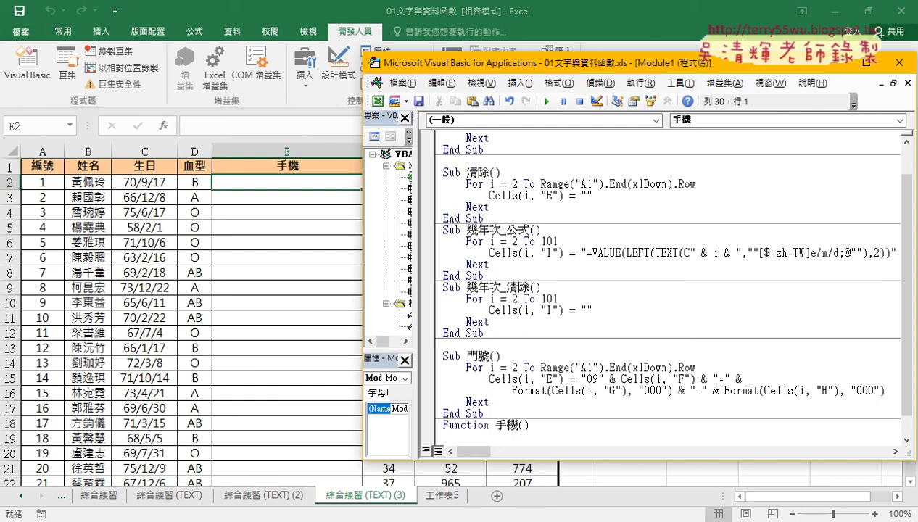
scroll(532, 420, down, 1)
mouse_move(512, 421)
mouse_down()
mouse_move(466, 425)
mouse_move(514, 431)
mouse_up()
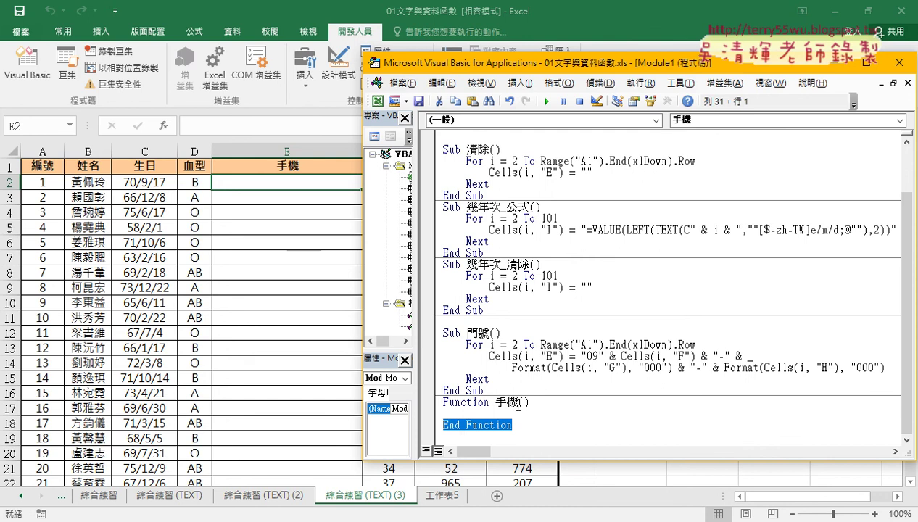
drag(485, 401, 443, 400)
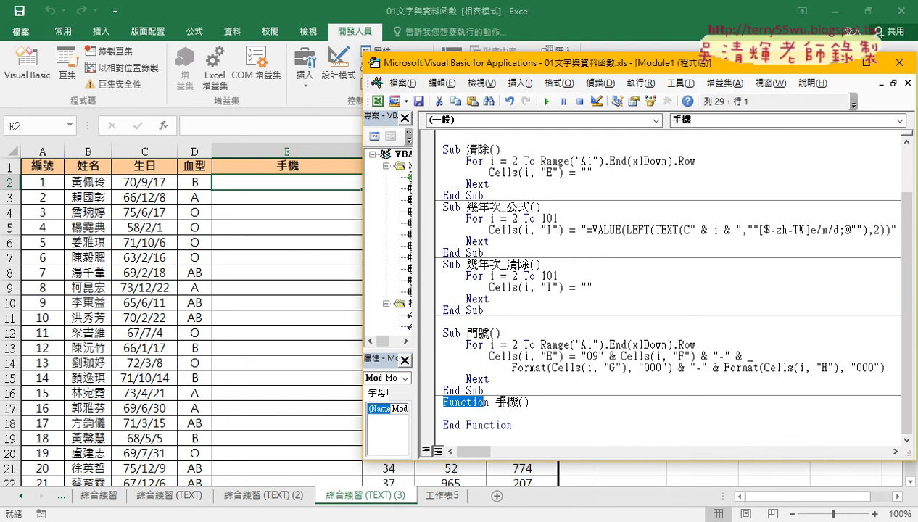
mouse_move(513, 402)
mouse_down()
mouse_move(496, 401)
mouse_move(503, 423)
mouse_up()
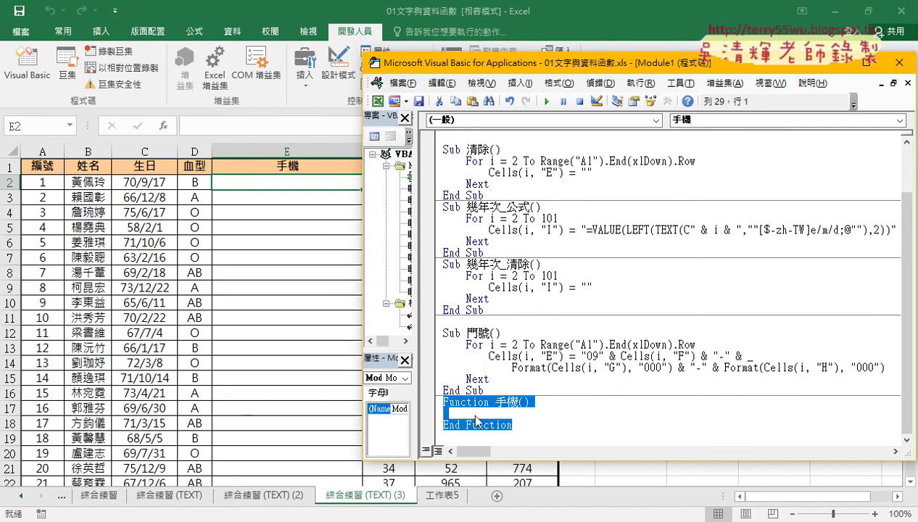
Check that 手機 appears under the 使用者定義 category, cancel, and return to the VBA code.
click(165, 127)
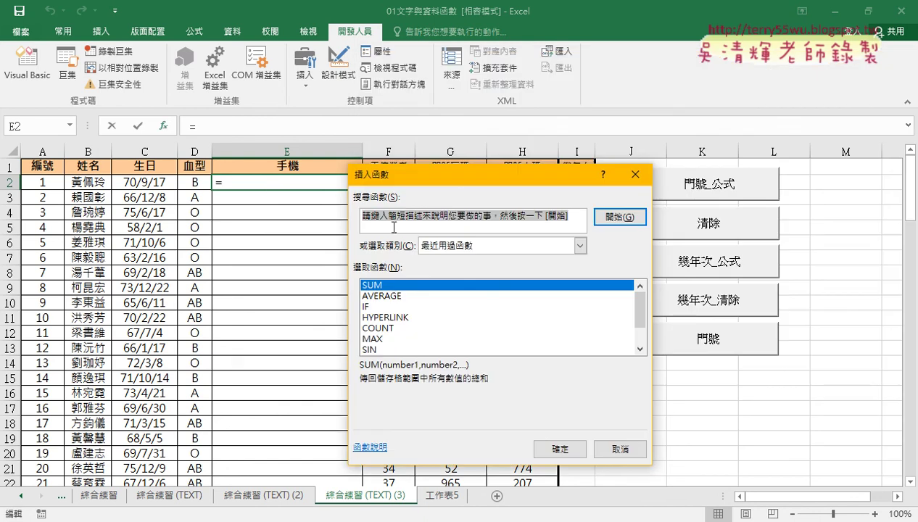
click(580, 246)
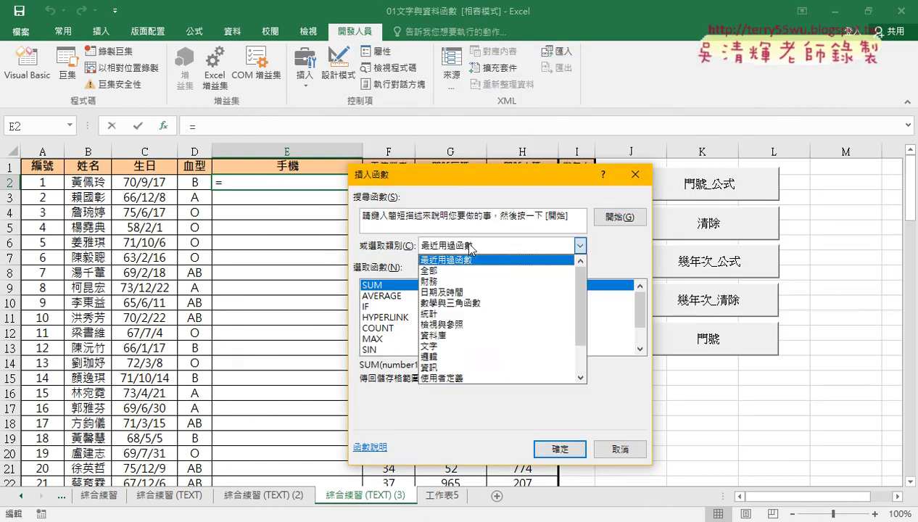
click(444, 379)
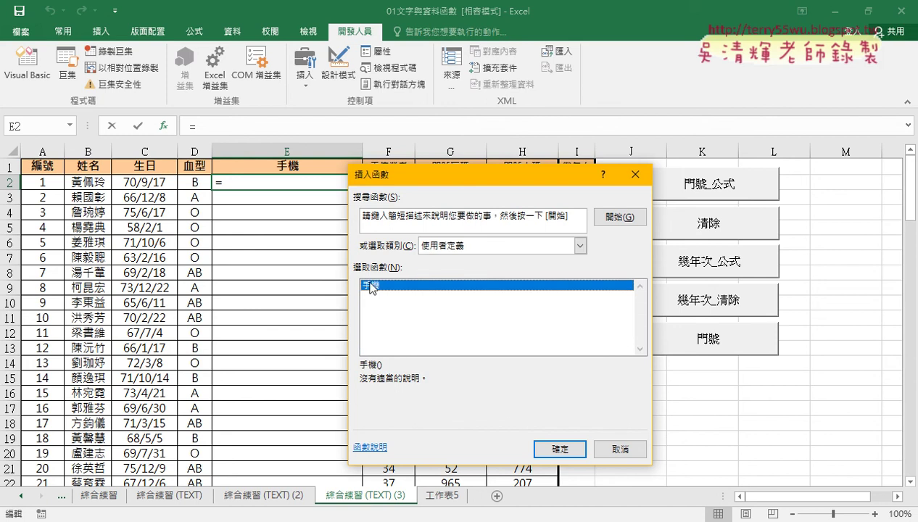
click(559, 449)
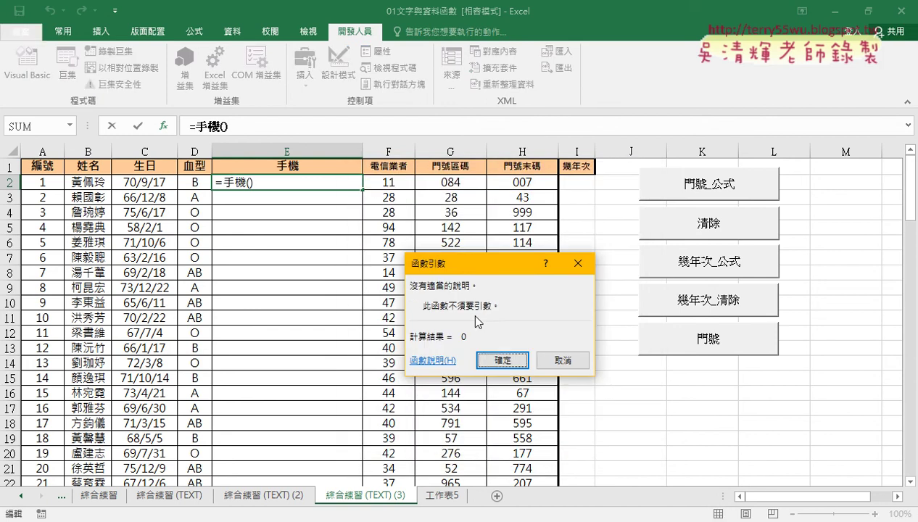
click(563, 360)
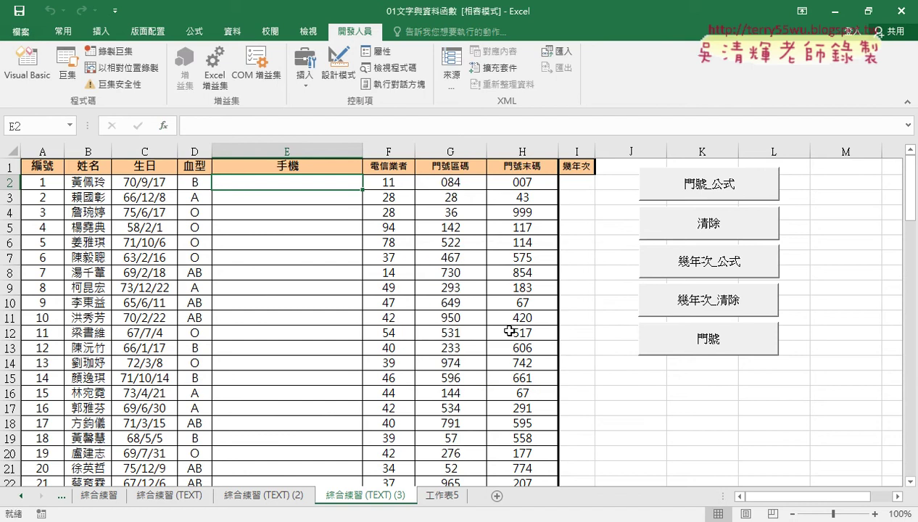
click(27, 75)
click(556, 356)
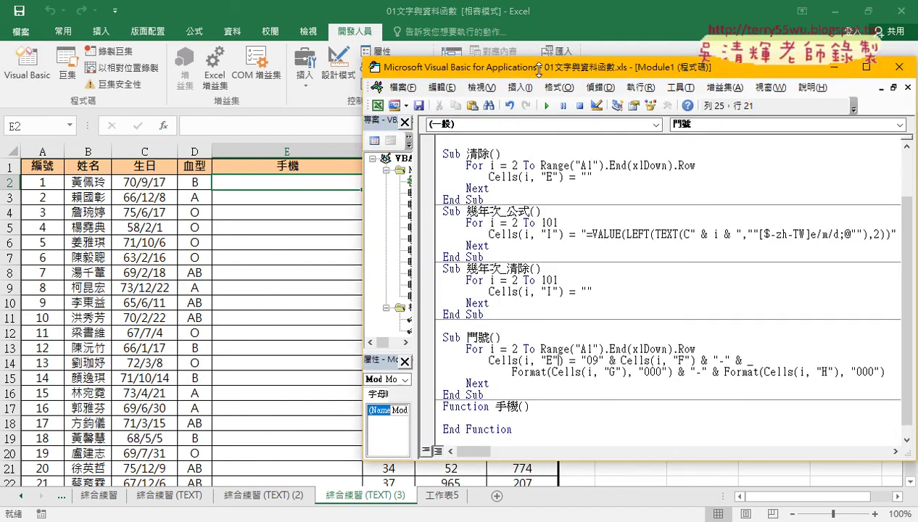
Lower the code window's top edge to show columns F–M and select the empty brackets after 手機.
drag(543, 55, 545, 201)
scroll(540, 349, down, 3)
scroll(540, 363, down, 1)
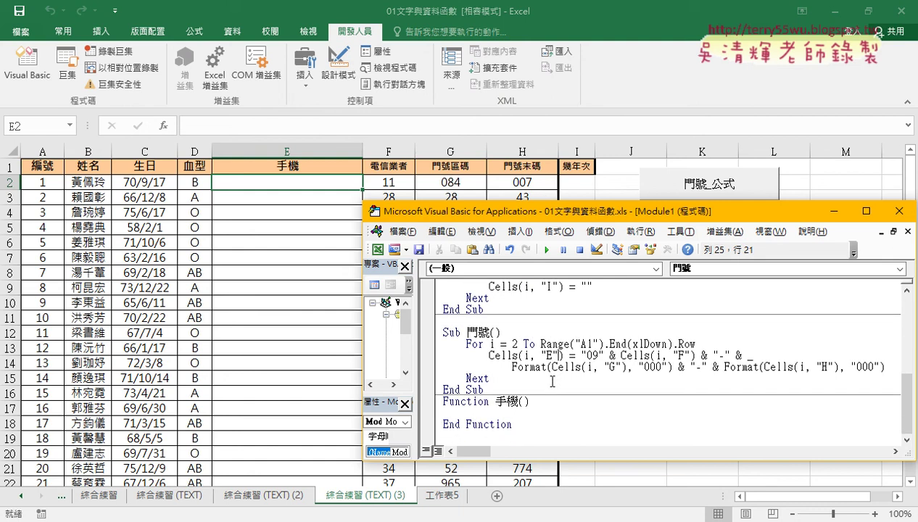
click(533, 402)
drag(534, 403, 518, 402)
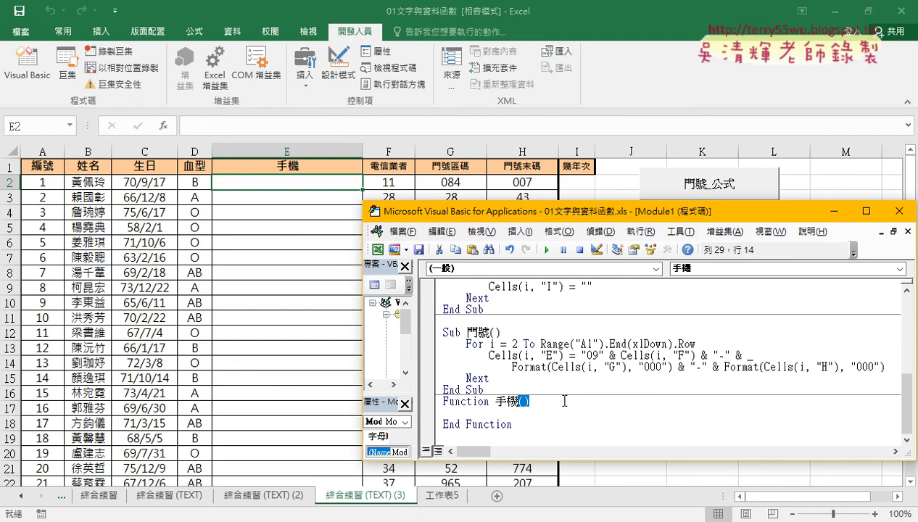
Copy header cells F1:H1 and paste them into the 手機 brackets.
click(450, 164)
drag(388, 165, 530, 165)
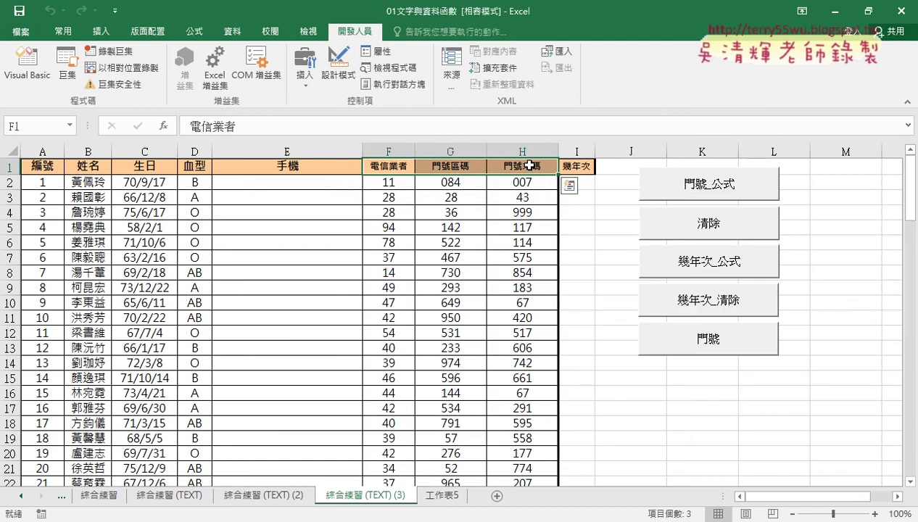
key(ctrl+c)
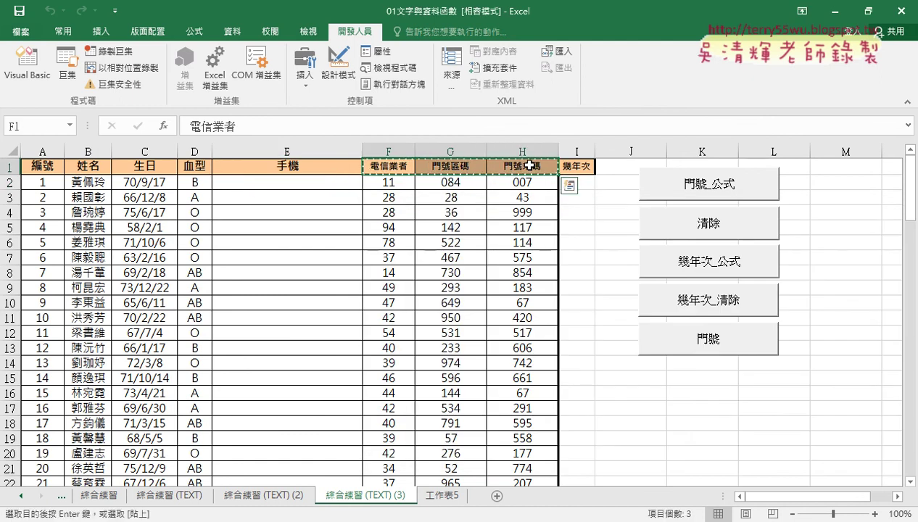
click(27, 66)
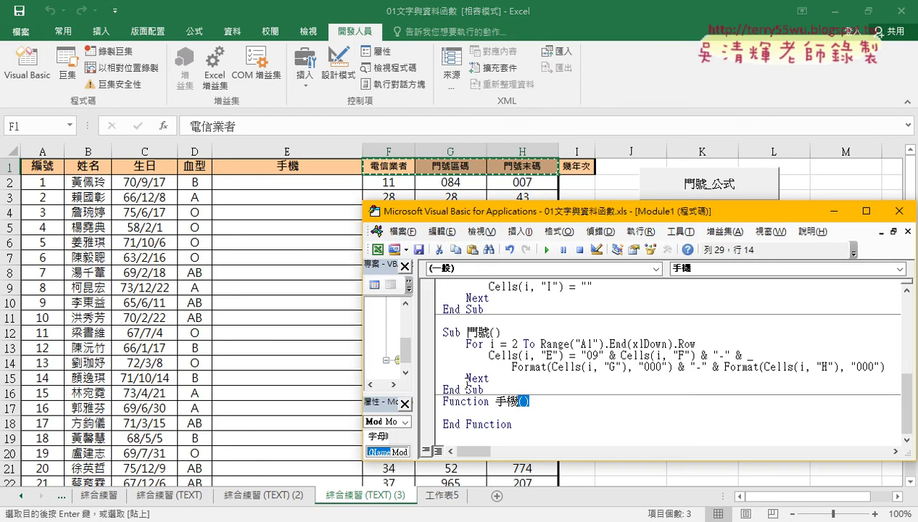
click(519, 402)
key(ctrl+v)
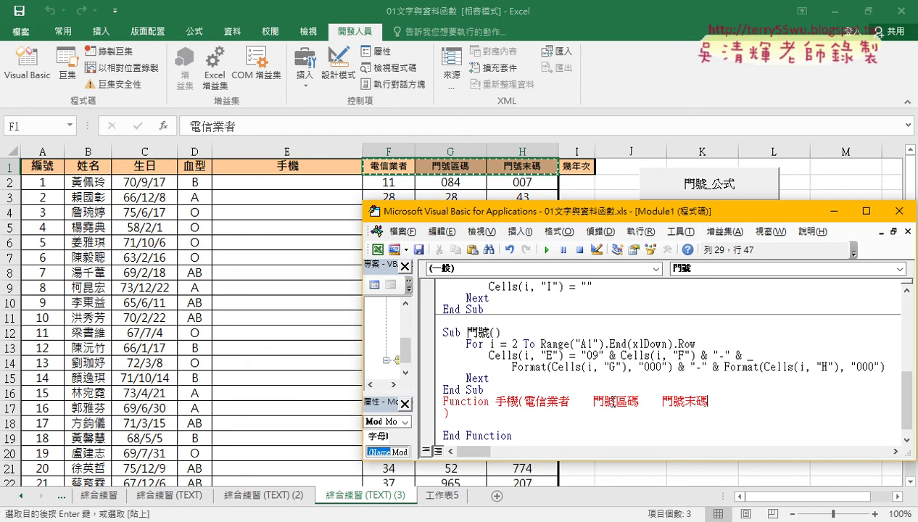
Close the parameter list and replace the spaces with commas: 電信業者,門號區碼,門號末碼.
key(Delete)
key(Left)
key(Left)
key(Left)
key(Left)
key(Left)
key(Left)
key(Left)
key(Left)
key(Left)
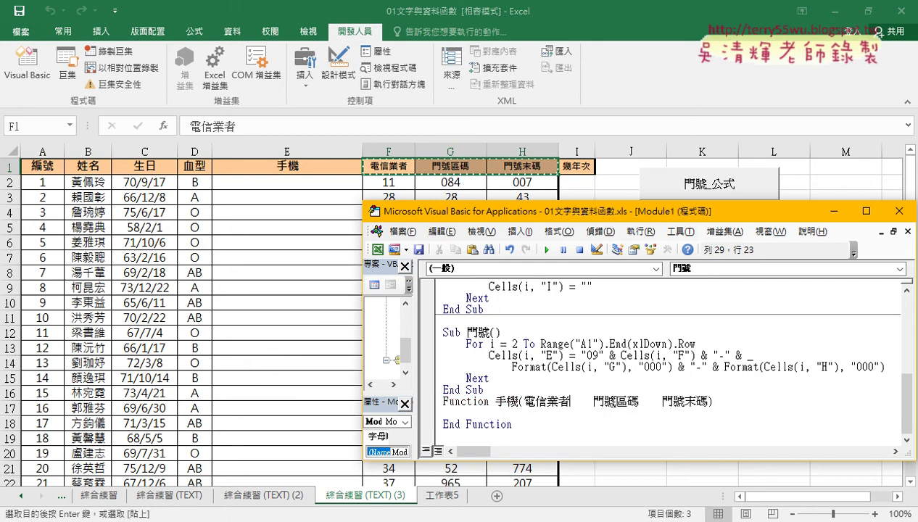
key(Delete)
key(Delete)
key(Delete)
key(Delete)
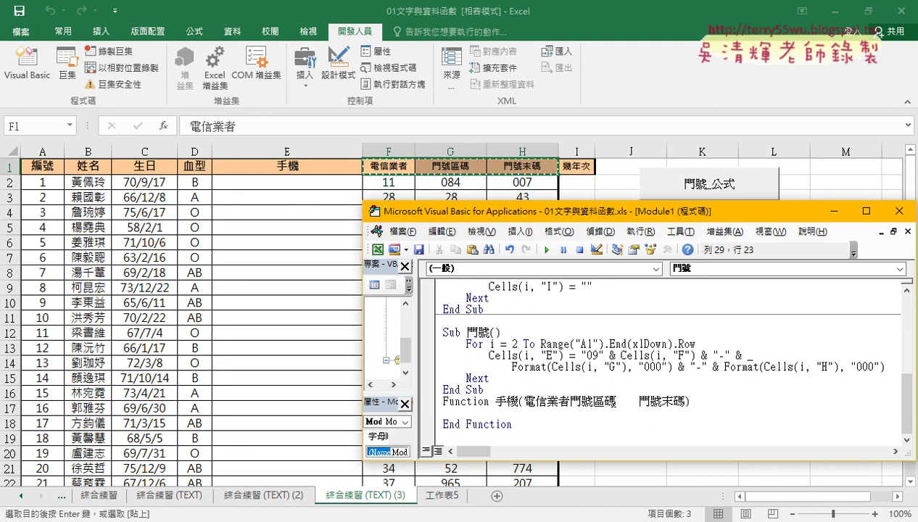
text(,)
key(Right)
key(Right)
key(Right)
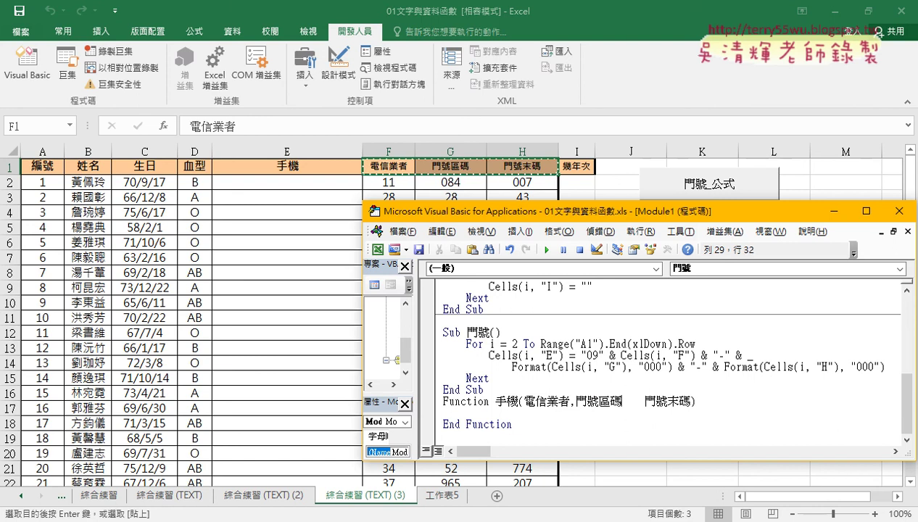
key(Delete)
key(Delete)
key(Delete)
key(Delete)
key(Delete)
key(Delete)
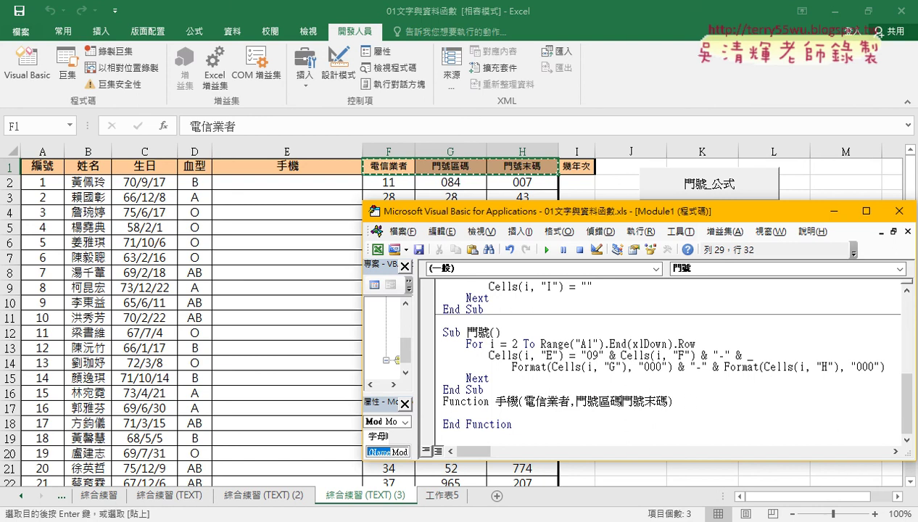
text(,)
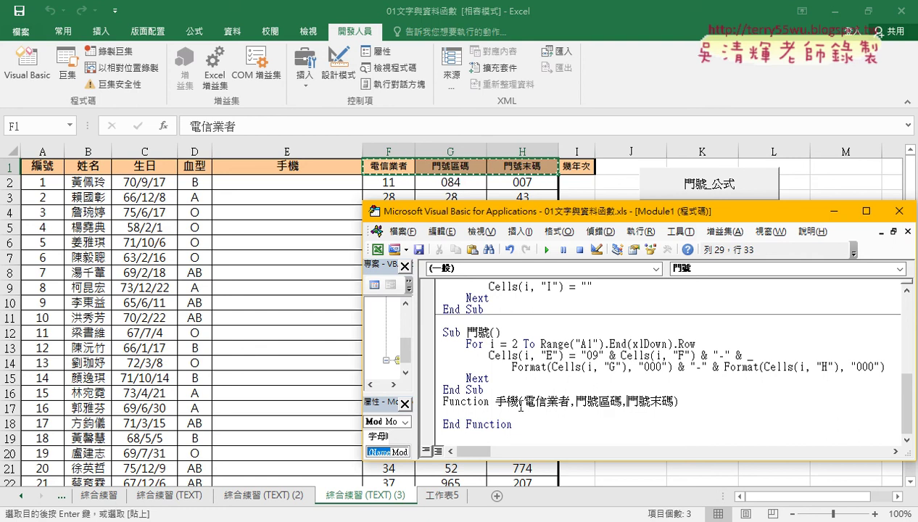
Begin the indented 手機 function body with the partial assignment 手機 = "09" &.
drag(524, 401, 675, 401)
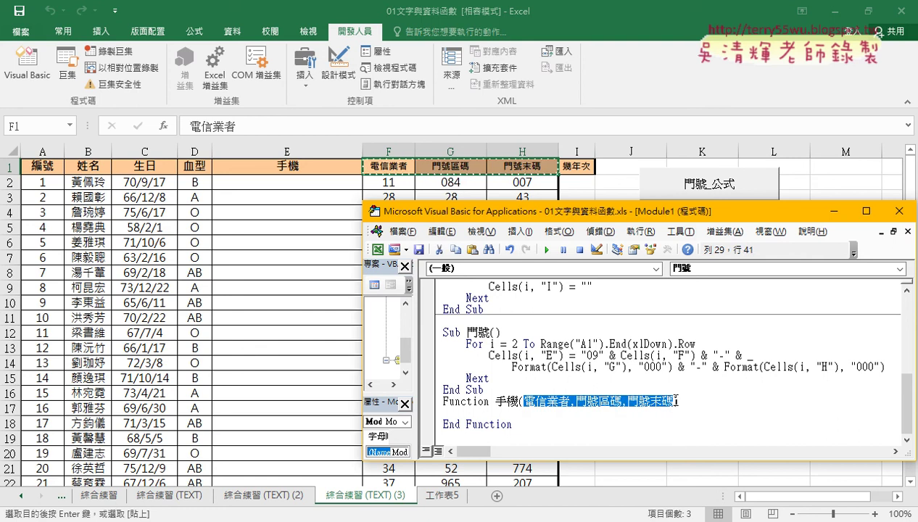
click(489, 412)
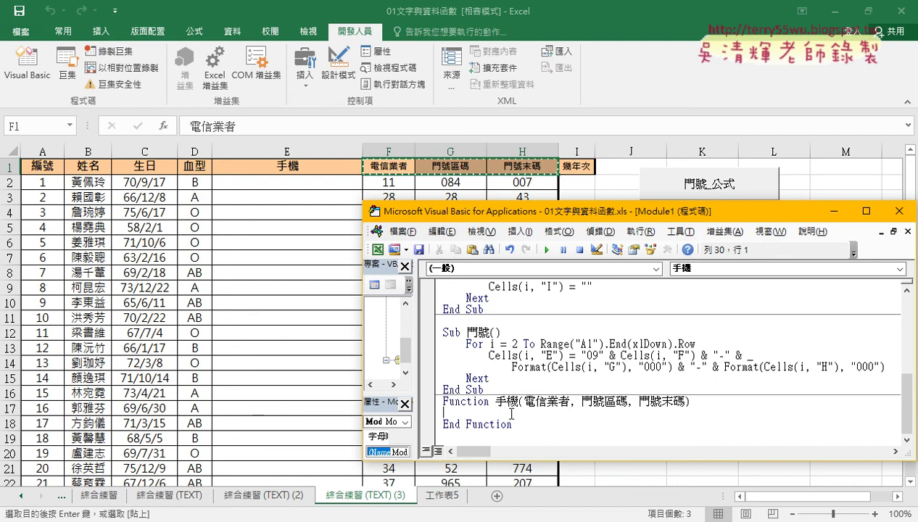
key(Tab)
drag(496, 402, 511, 406)
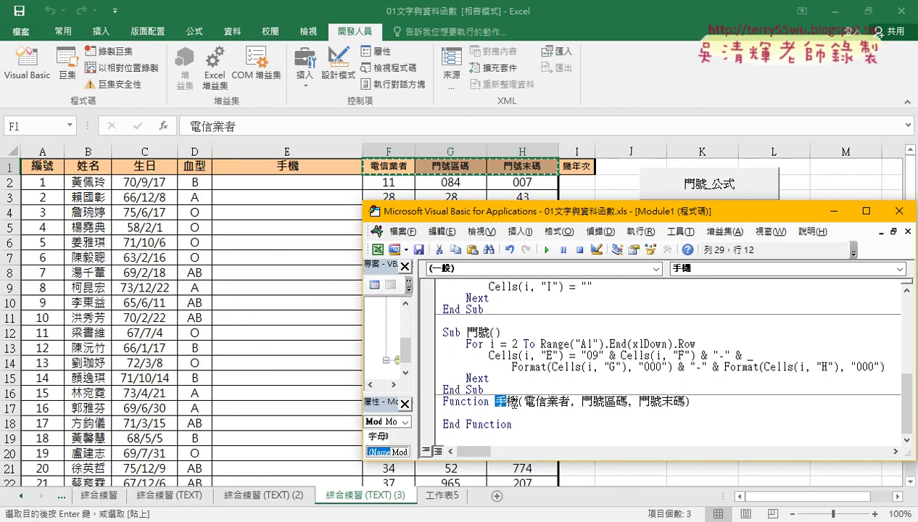
click(490, 417)
key(ctrl+v)
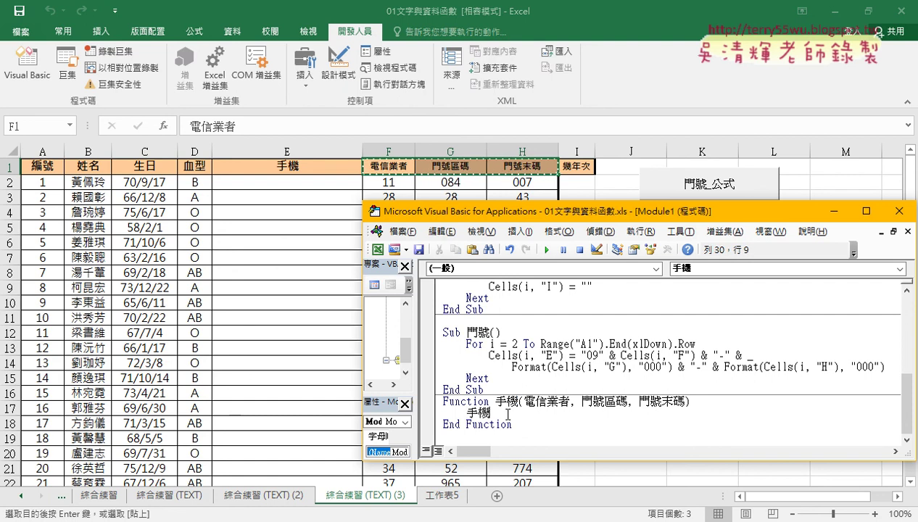
text(=")
text(")
key(Left)
text(09)
key(Right)
text(&)
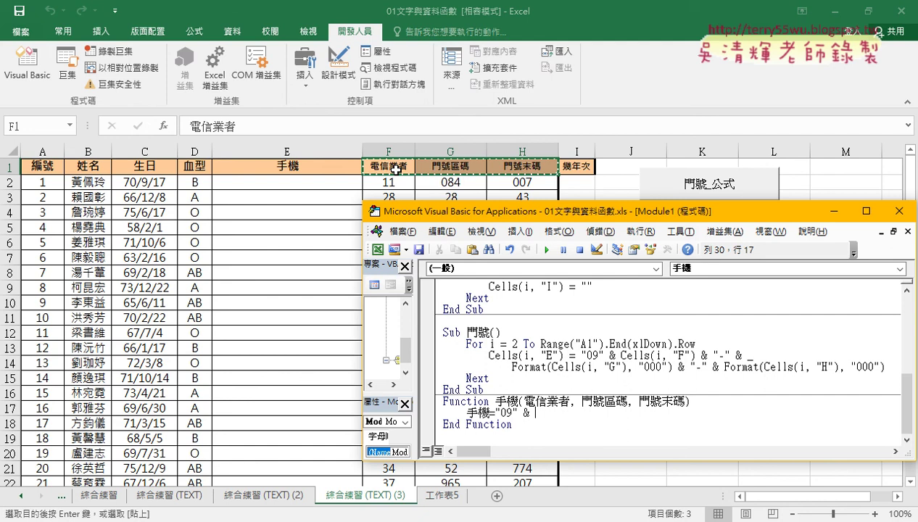
mouse_move(512, 301)
mouse_down()
mouse_move(549, 397)
mouse_move(536, 409)
mouse_up()
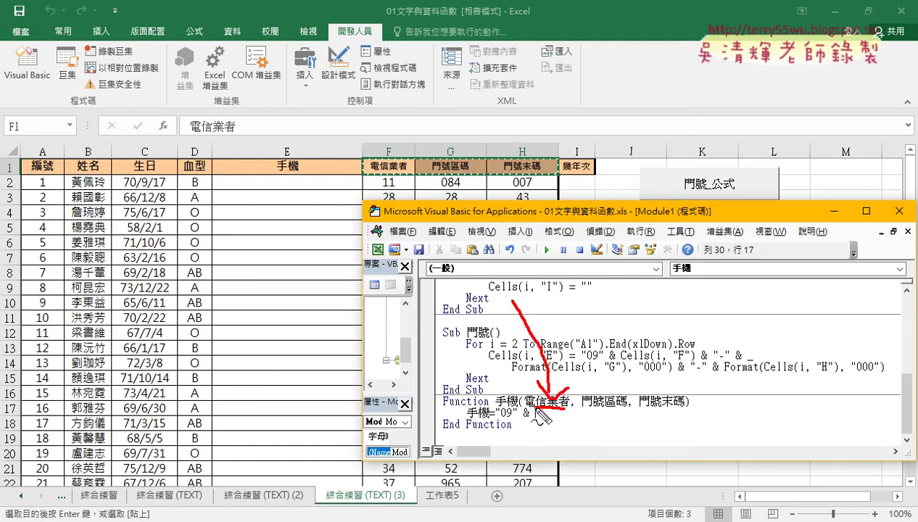
mouse_move(464, 171)
mouse_down()
mouse_move(435, 171)
mouse_move(597, 392)
mouse_up()
mouse_move(549, 197)
mouse_down()
mouse_move(533, 178)
mouse_move(592, 232)
mouse_move(653, 384)
mouse_move(671, 392)
mouse_move(672, 407)
mouse_up()
drag(599, 408, 615, 407)
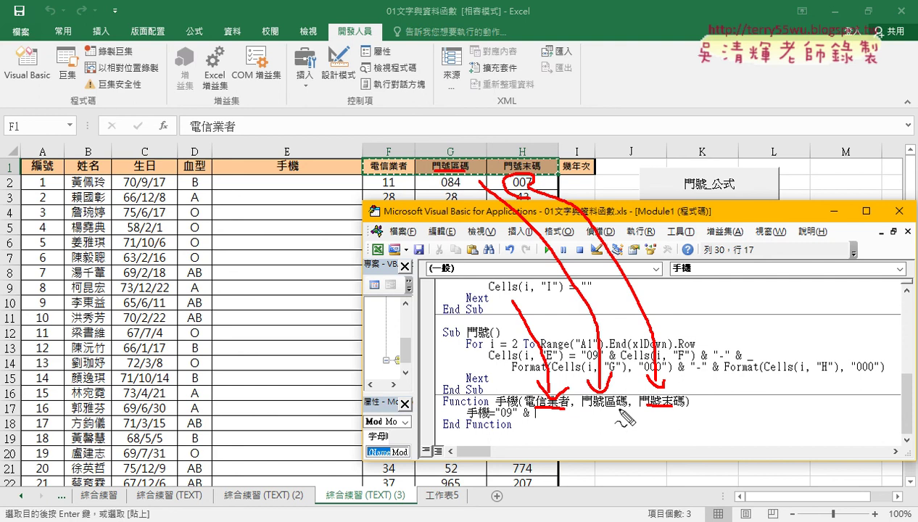
drag(387, 183, 395, 177)
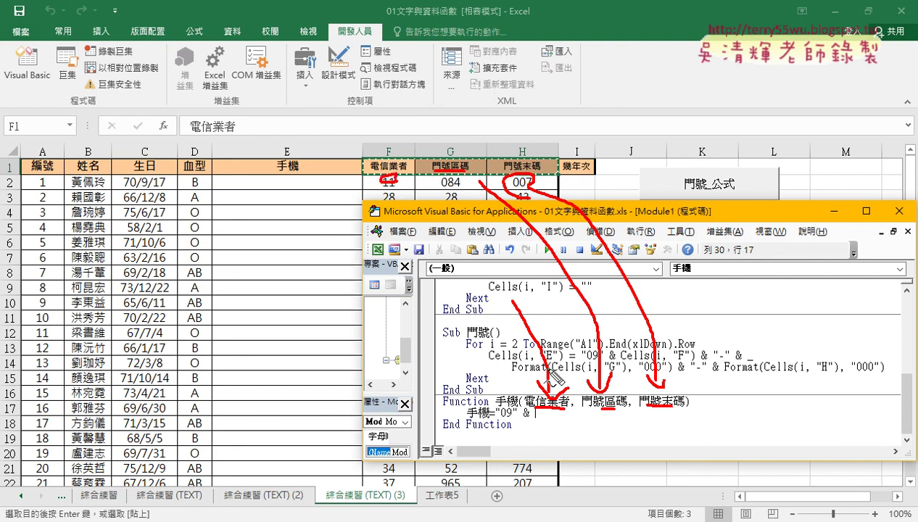
key(Escape)
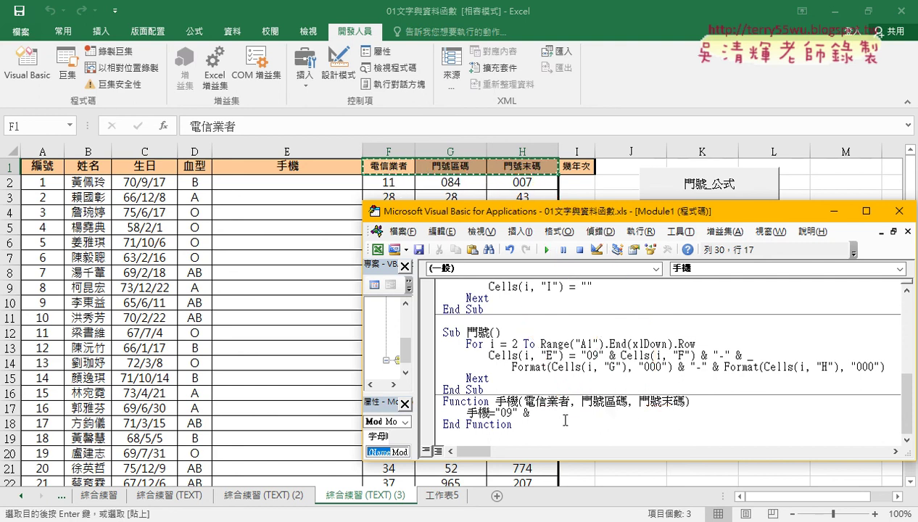
Append 電信業者 and & "-" & Format( to the body line after "09" &.
click(563, 406)
click(443, 327)
double_click(560, 401)
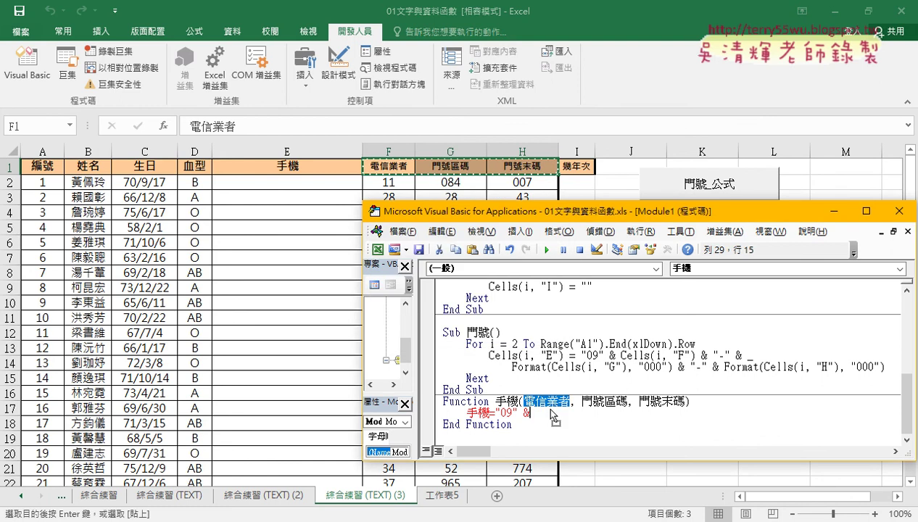
drag(553, 417, 551, 415)
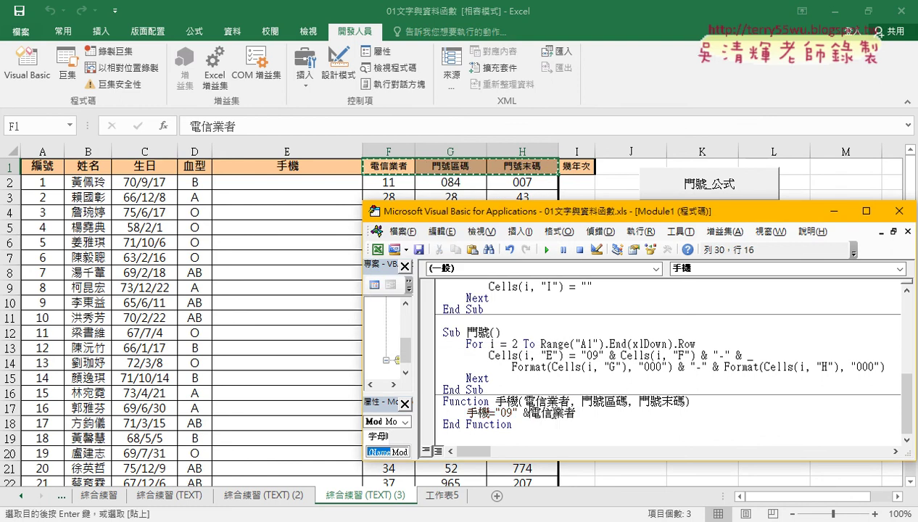
click(609, 415)
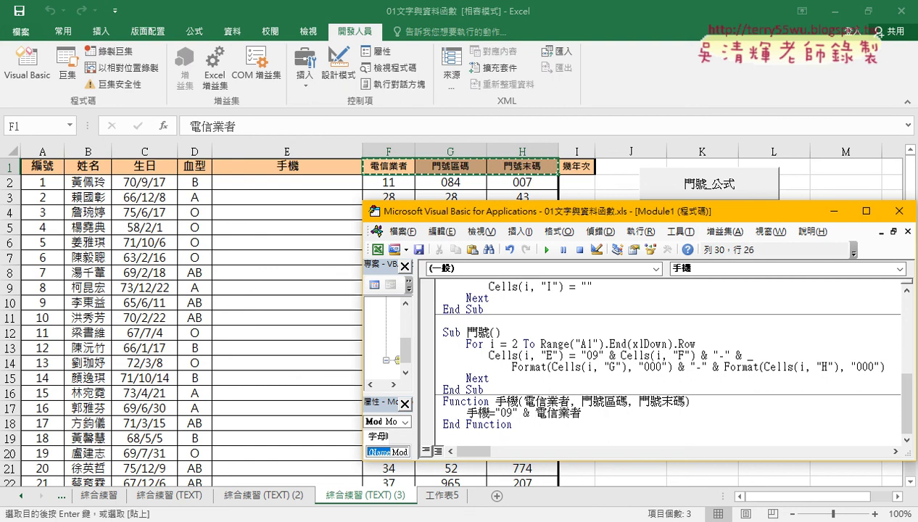
text(& )
text("-)
text(")
text( & )
text(for)
text(mat()
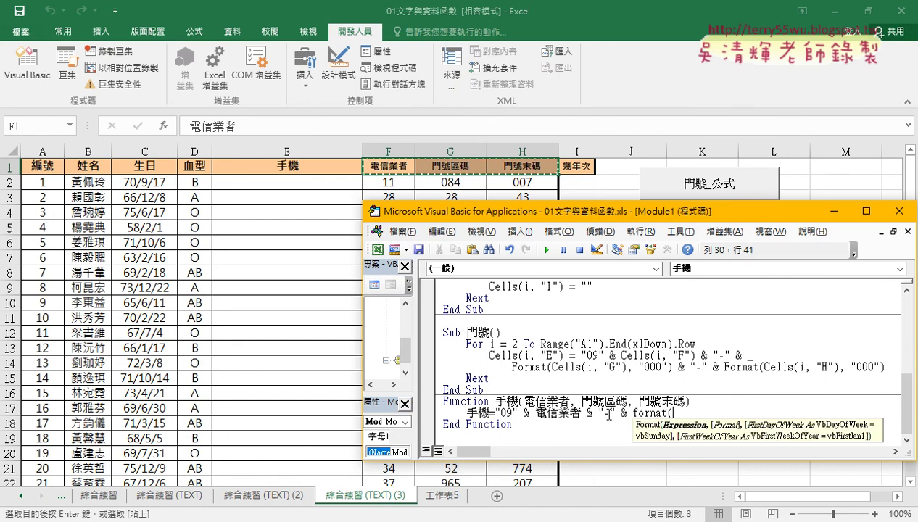
Complete the first part as Format(門號區碼, "000").
click(444, 339)
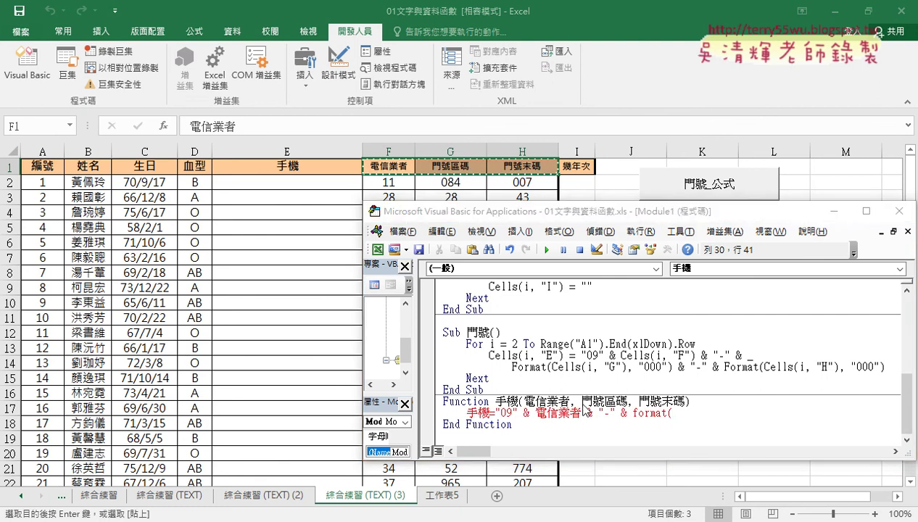
click(442, 323)
mouse_move(582, 401)
mouse_down()
mouse_move(615, 401)
mouse_move(582, 401)
mouse_up()
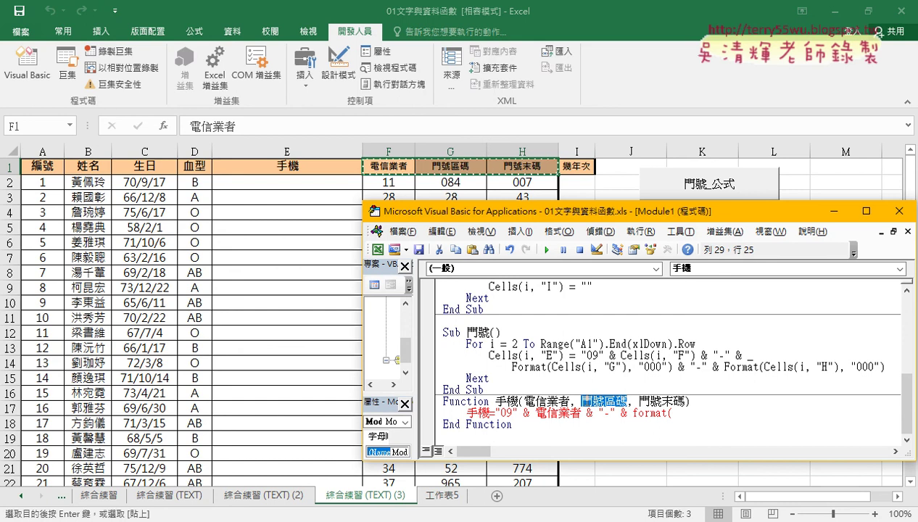
click(675, 413)
key(ctrl+v)
text(,)
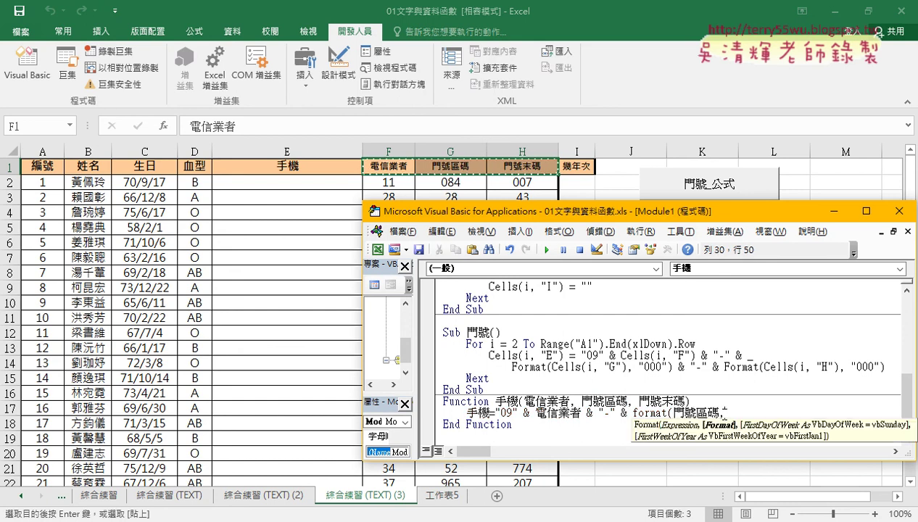
text("00)
text(0")
text())
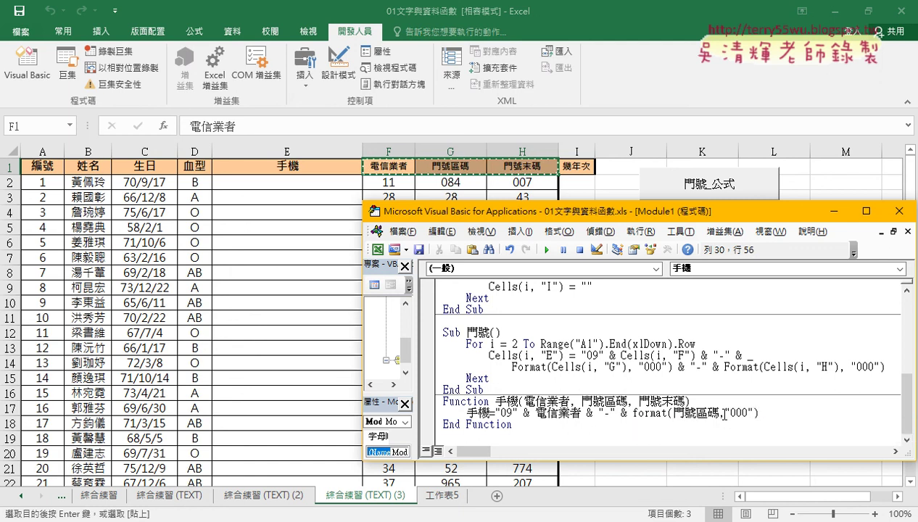
key(Up)
key(Up)
key(Up)
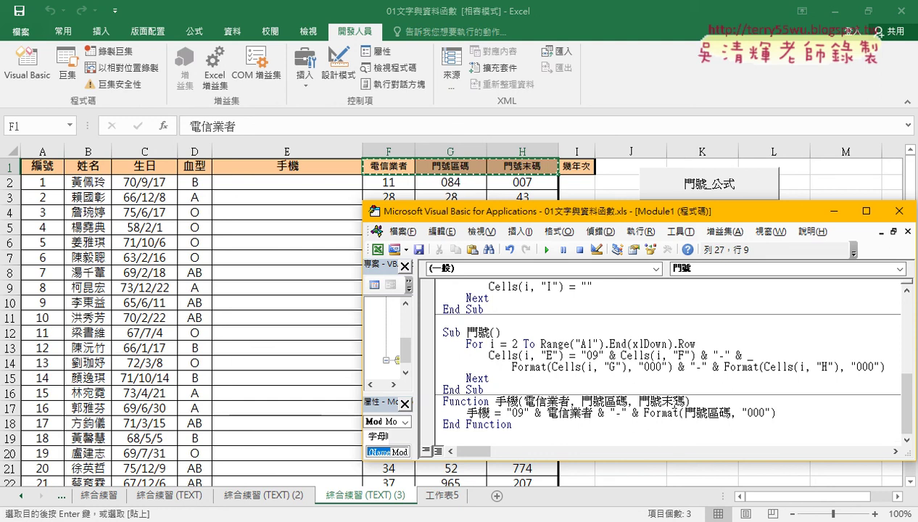
Duplicate the & "-" & Format(門號區碼, "000") part at the end of the line.
drag(592, 412, 775, 414)
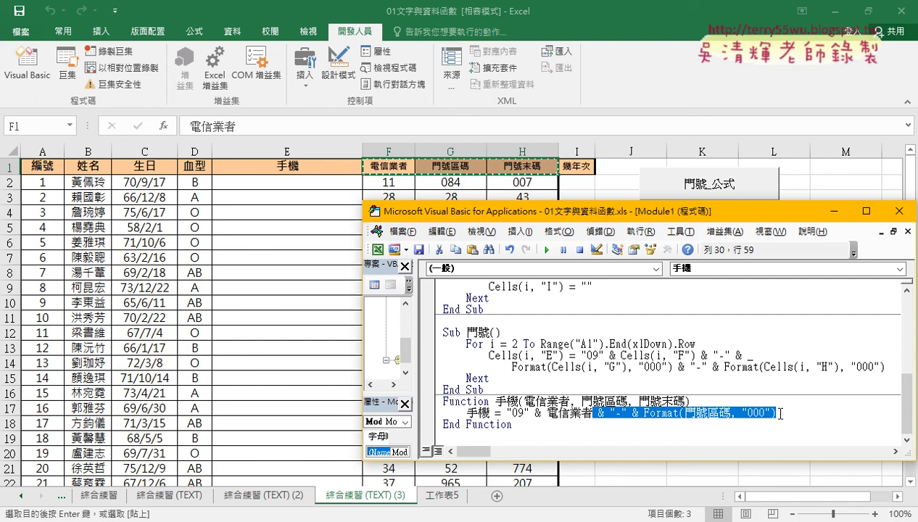
right_click(726, 412)
click(778, 407)
click(776, 413)
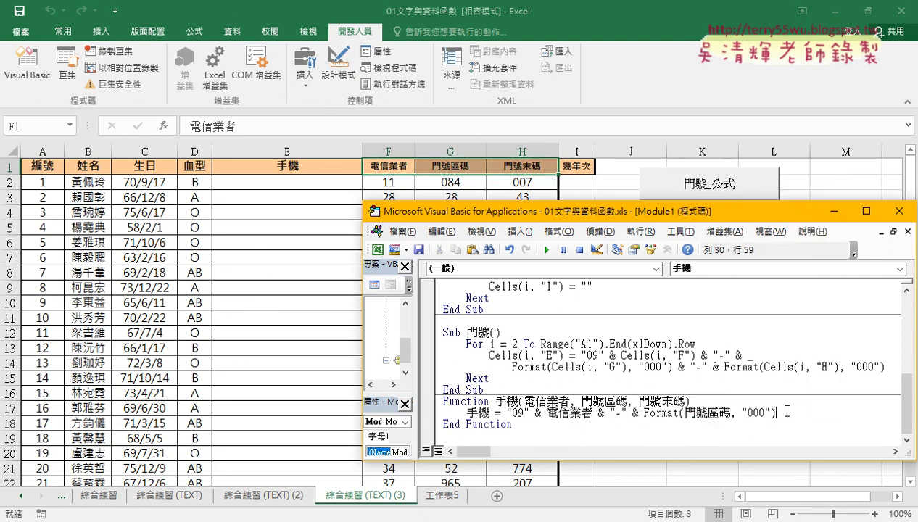
right_click(788, 412)
click(822, 211)
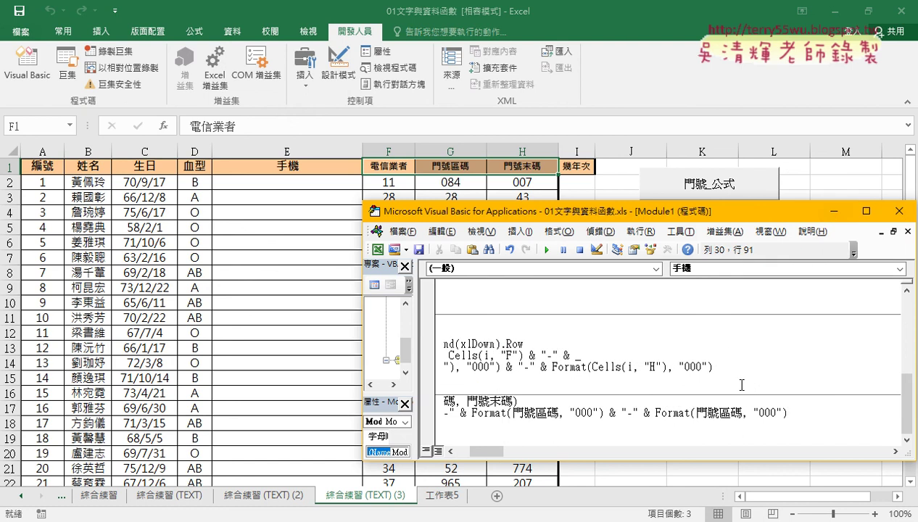
Change the second Format argument to 門號末碼 and widen the code window to show the full line.
drag(731, 412, 720, 412)
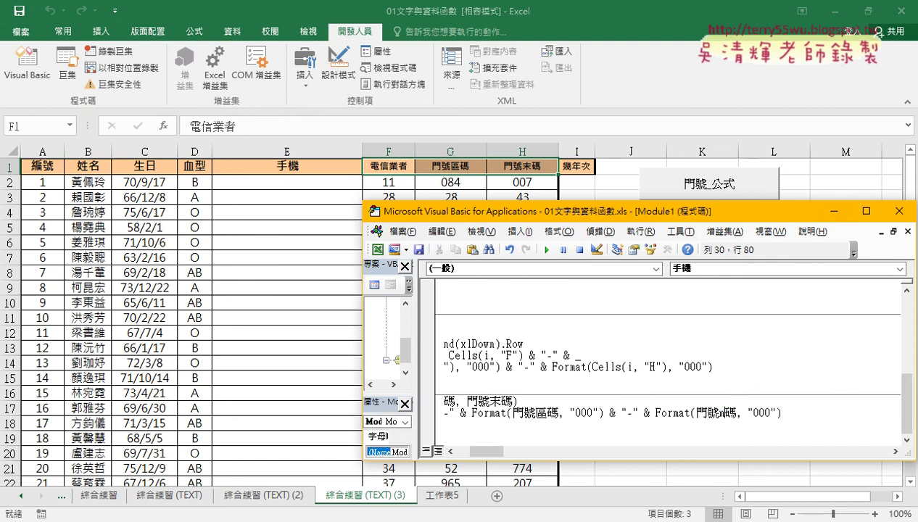
key(Delete)
text(莫)
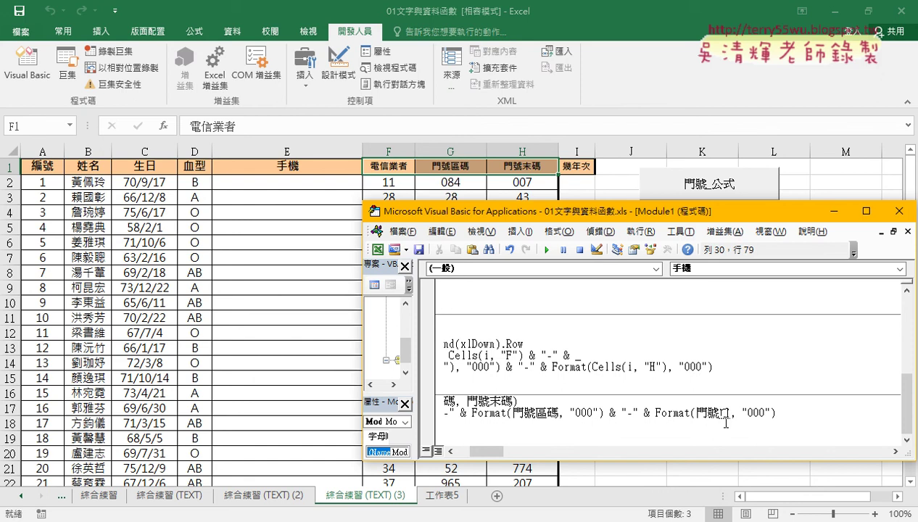
key(Down)
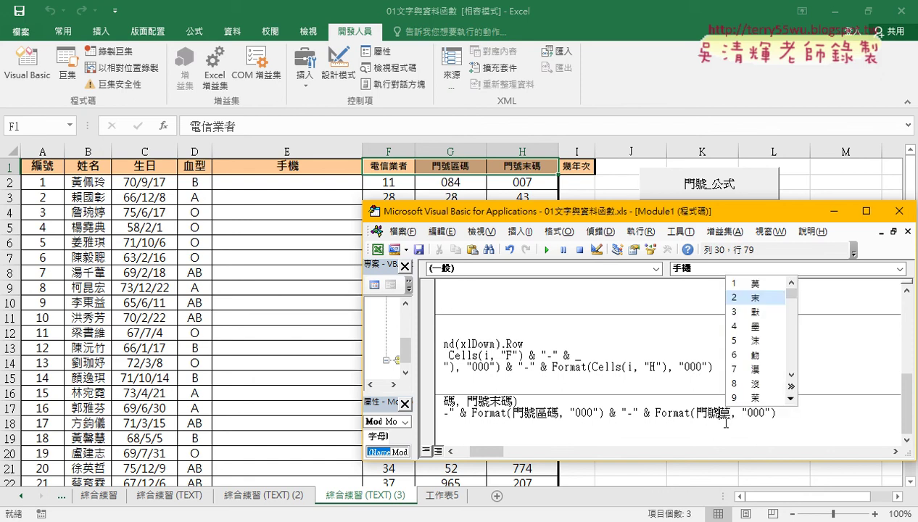
key(Return)
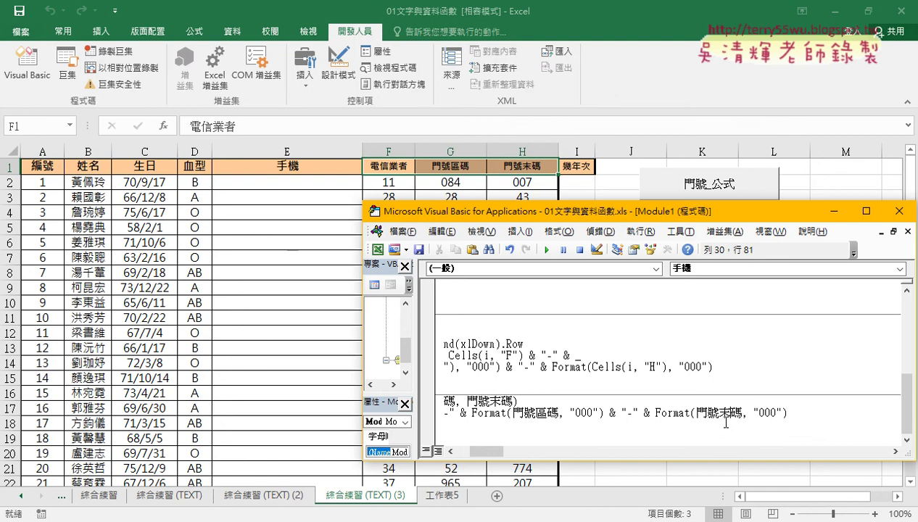
key(Down)
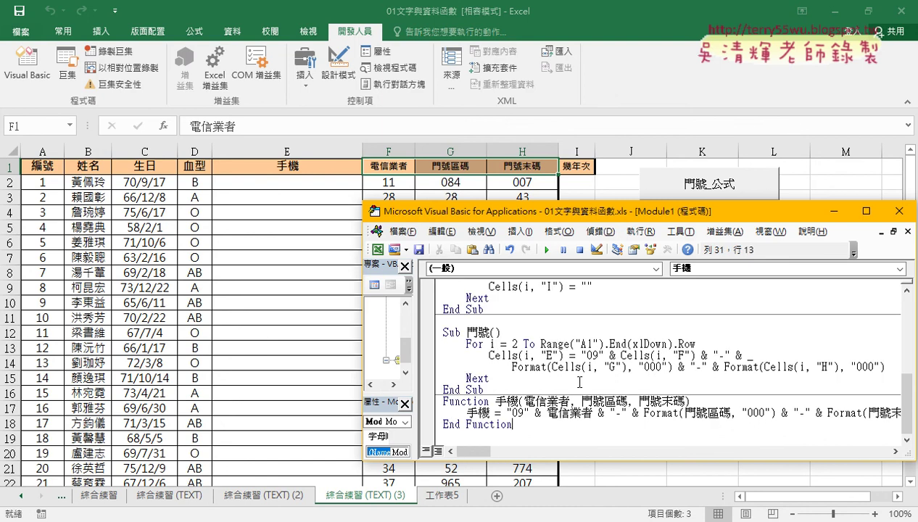
drag(468, 216, 327, 218)
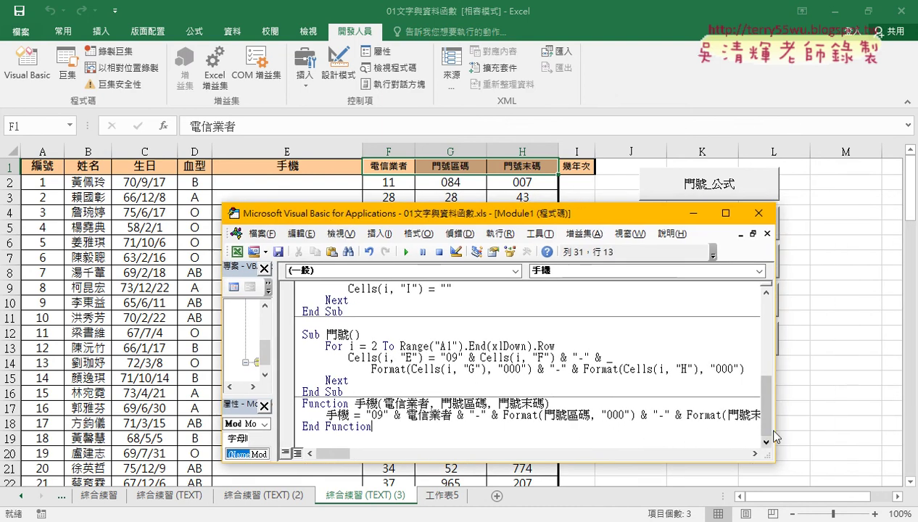
mouse_move(774, 413)
mouse_down()
mouse_move(863, 414)
mouse_move(854, 413)
mouse_up()
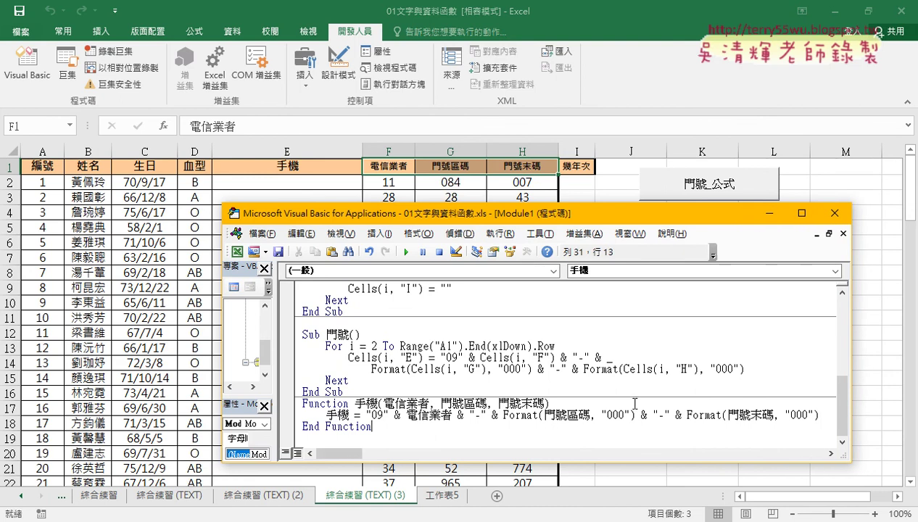
click(657, 345)
Try Run, dismiss the Macros list without running, and return to worksheet cell E2.
click(397, 366)
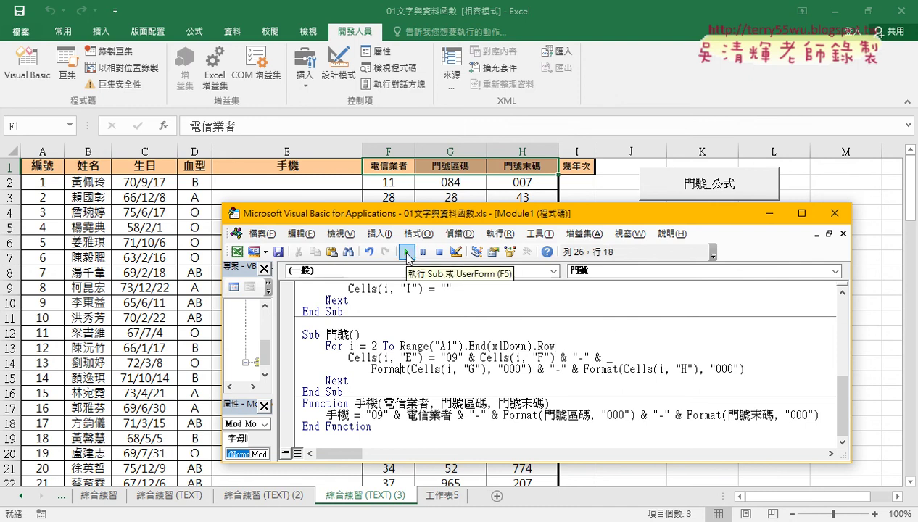
click(397, 415)
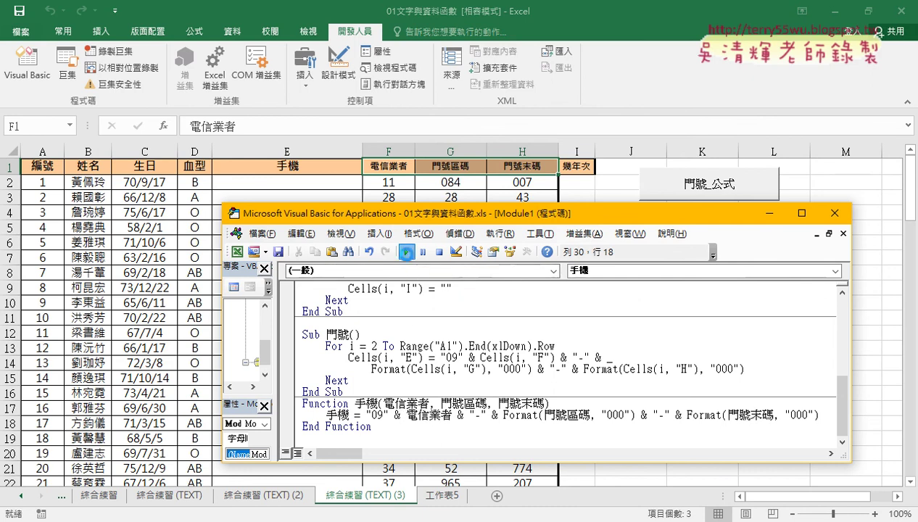
click(406, 253)
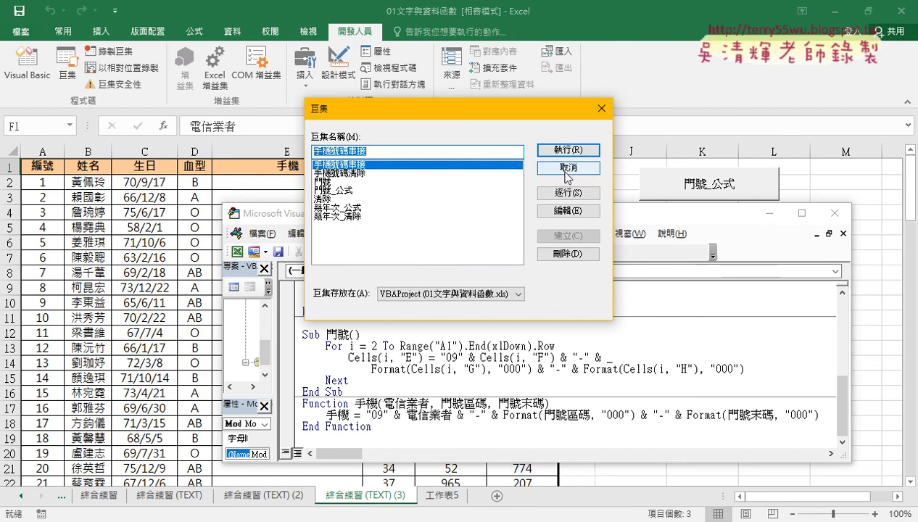
click(541, 172)
click(217, 185)
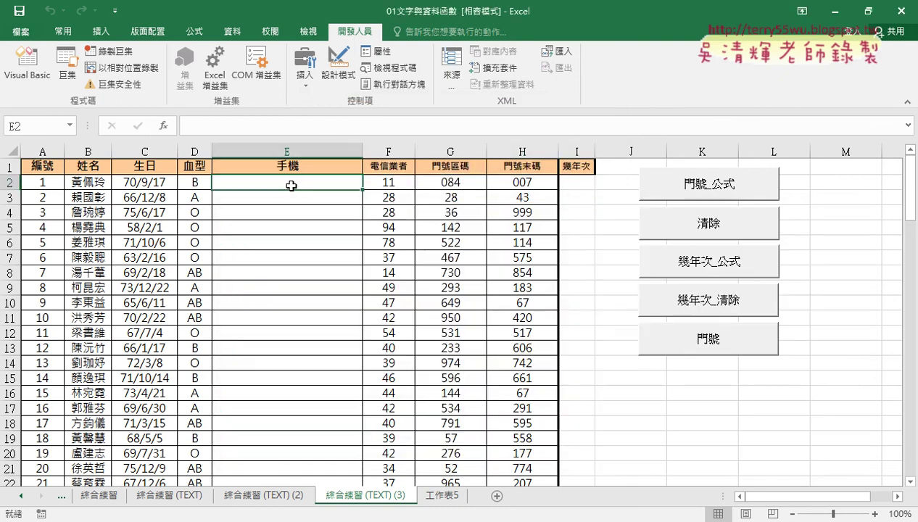
Insert the user-defined 手機 function in E2 with arguments F2, G2 and H2.
click(172, 128)
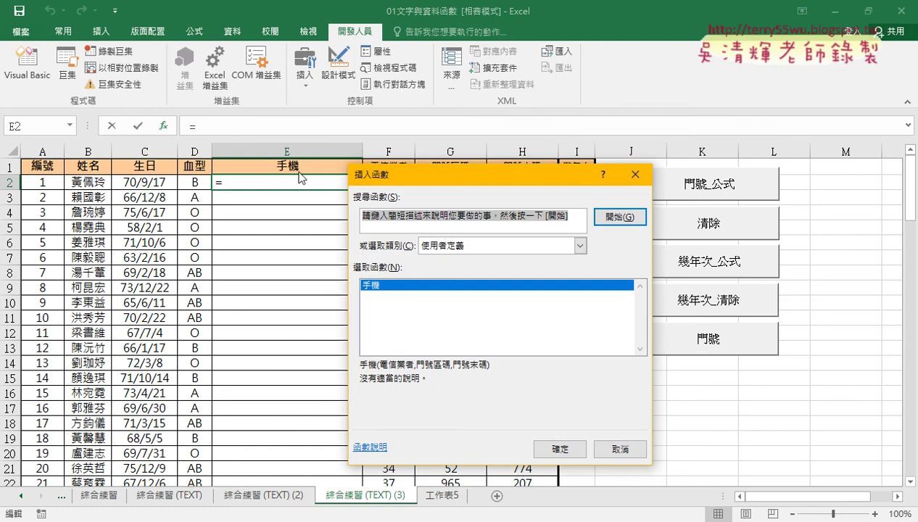
double_click(420, 285)
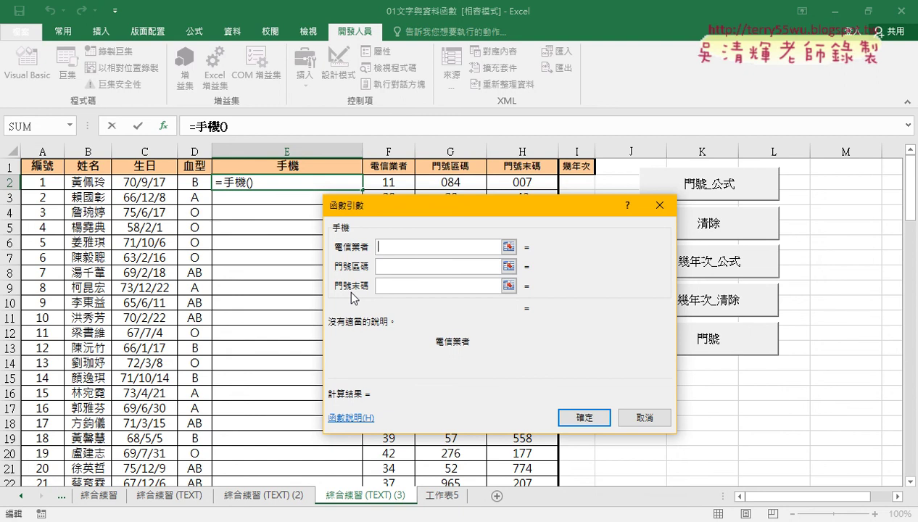
click(388, 181)
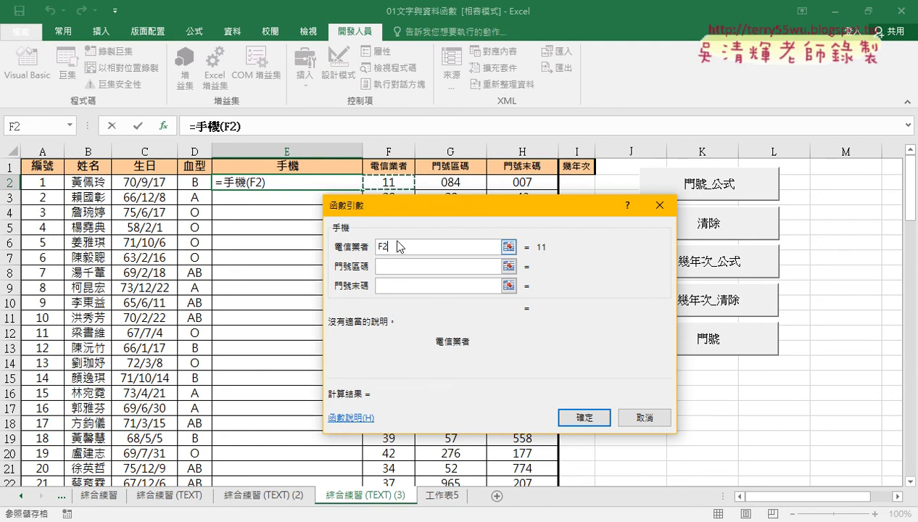
click(389, 266)
click(458, 184)
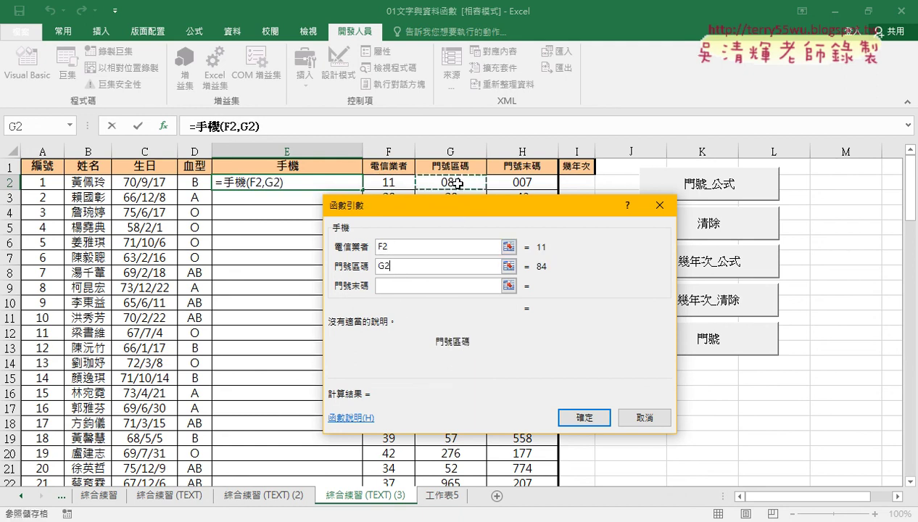
click(388, 285)
click(522, 181)
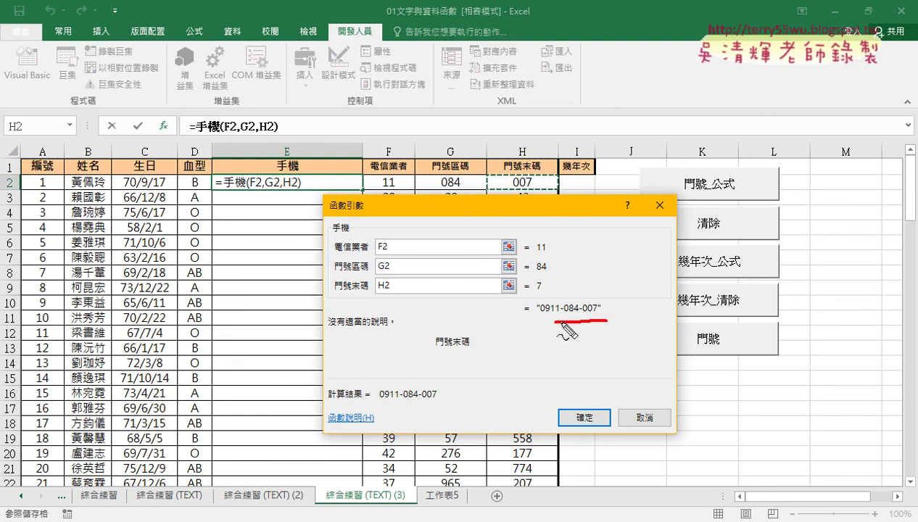
drag(589, 321, 604, 310)
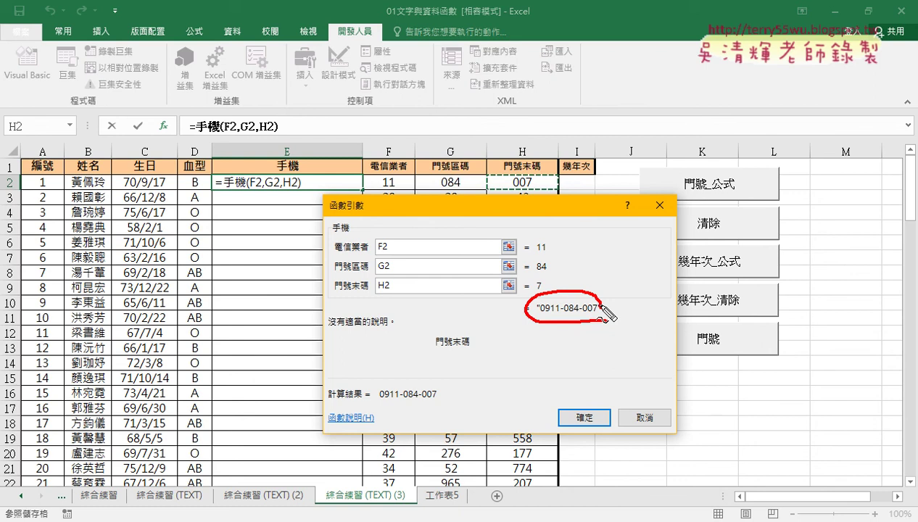
drag(341, 237, 351, 225)
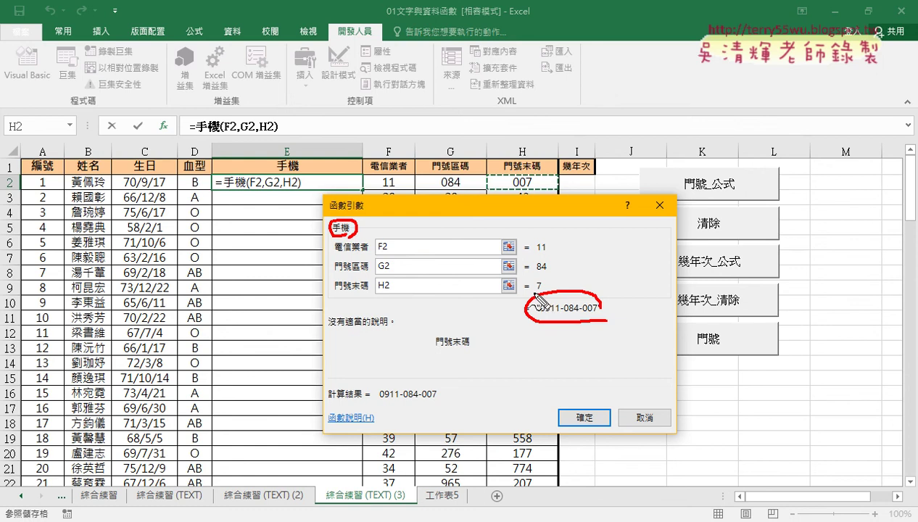
mouse_move(540, 290)
mouse_down()
mouse_move(303, 176)
mouse_move(306, 192)
mouse_up()
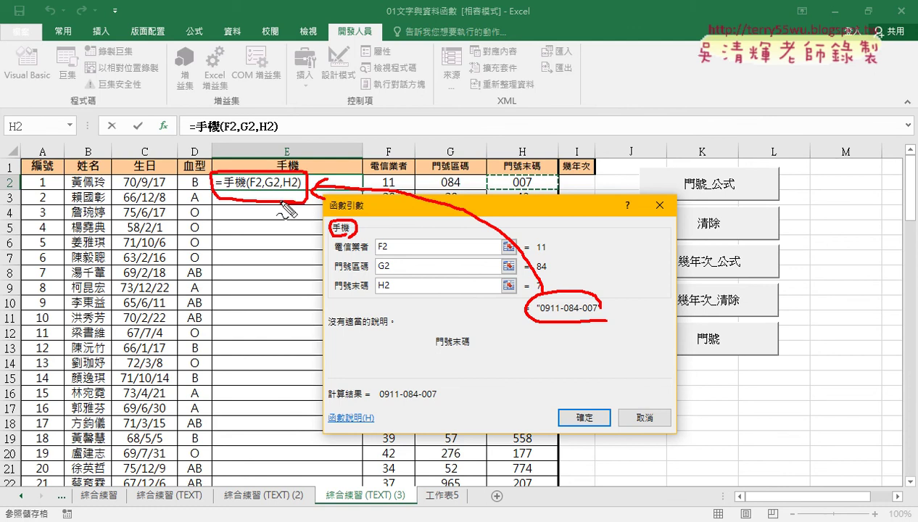
key(Escape)
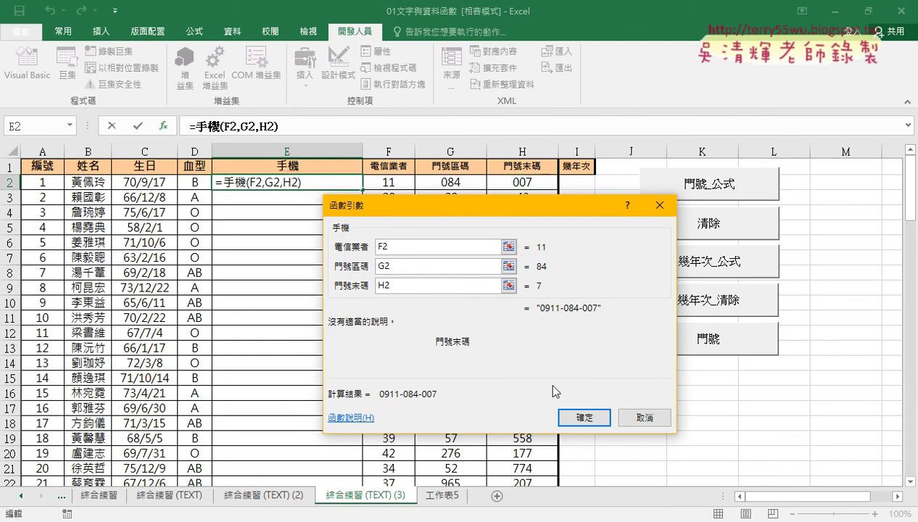
Confirm =手機(F2,G2,H2) in E2 and fill it down the whole of column E.
click(579, 418)
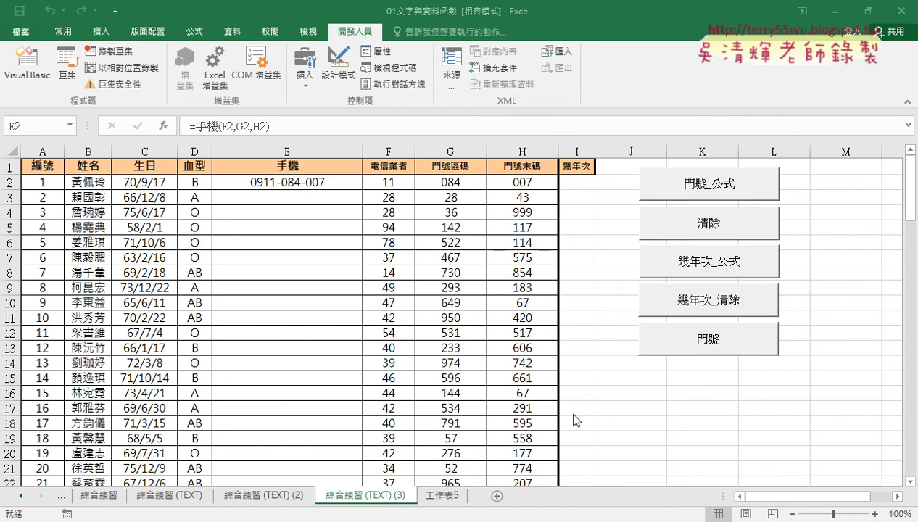
click(330, 186)
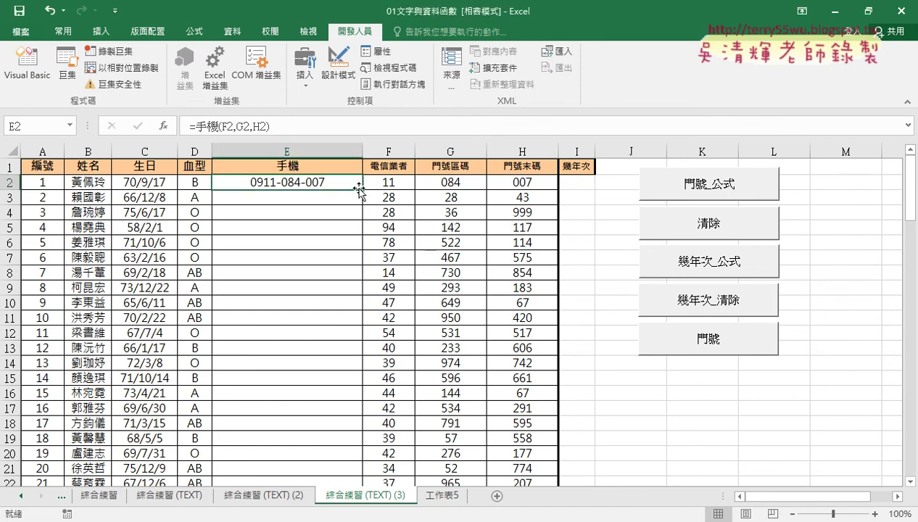
double_click(359, 187)
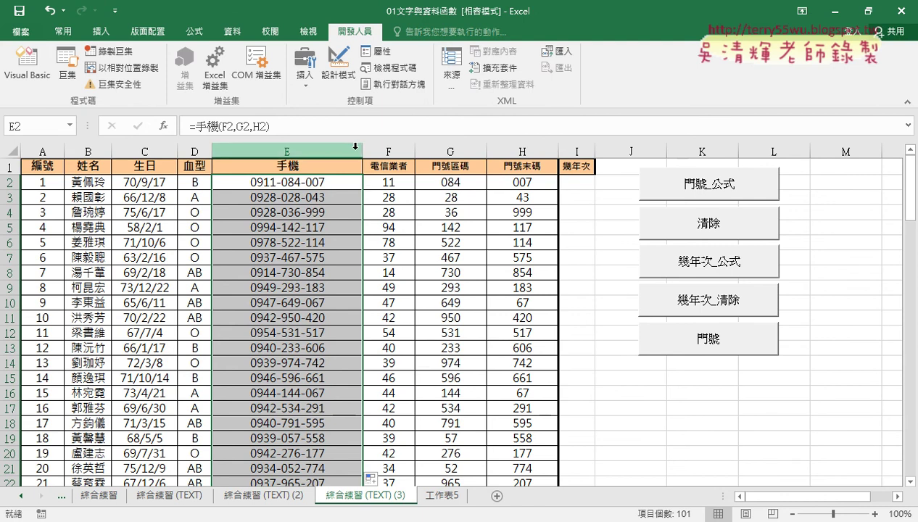
Enlarge the VBA editor and highlight the 門號 line-continuation underscore and 手機's string-joining code.
click(16, 80)
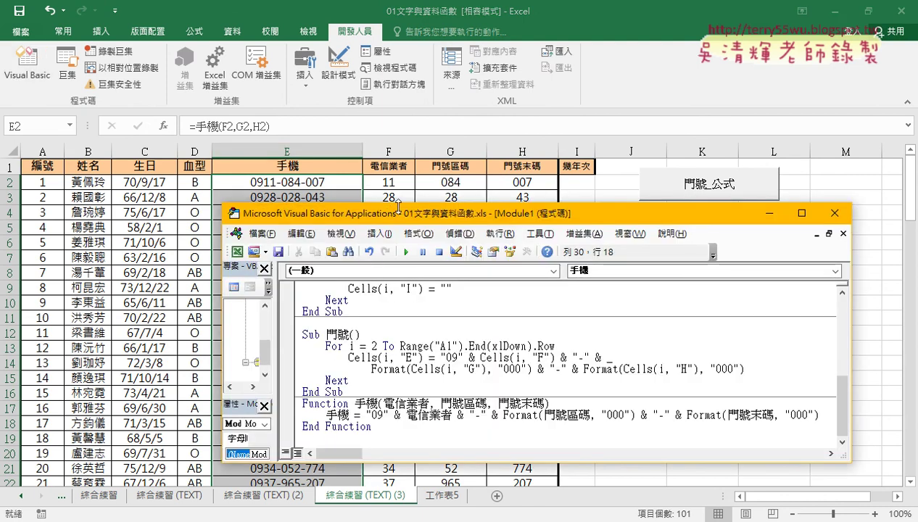
drag(398, 203, 394, 77)
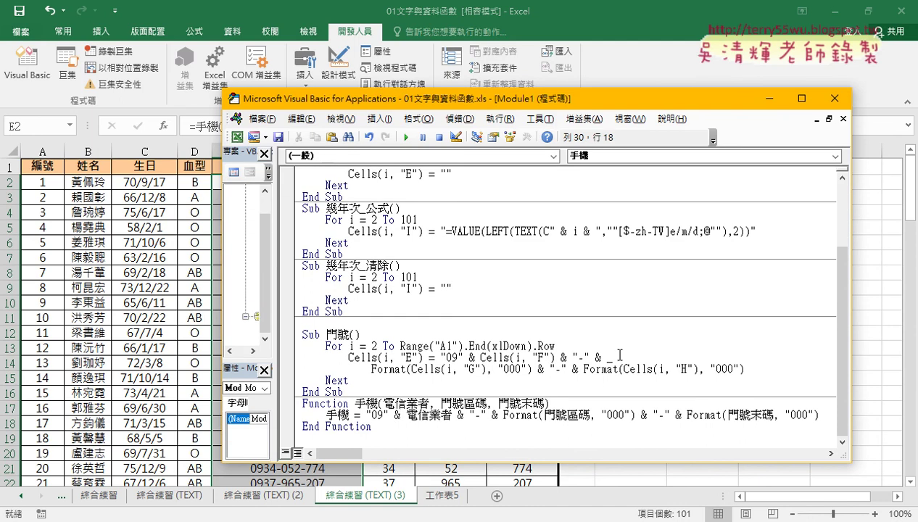
double_click(611, 355)
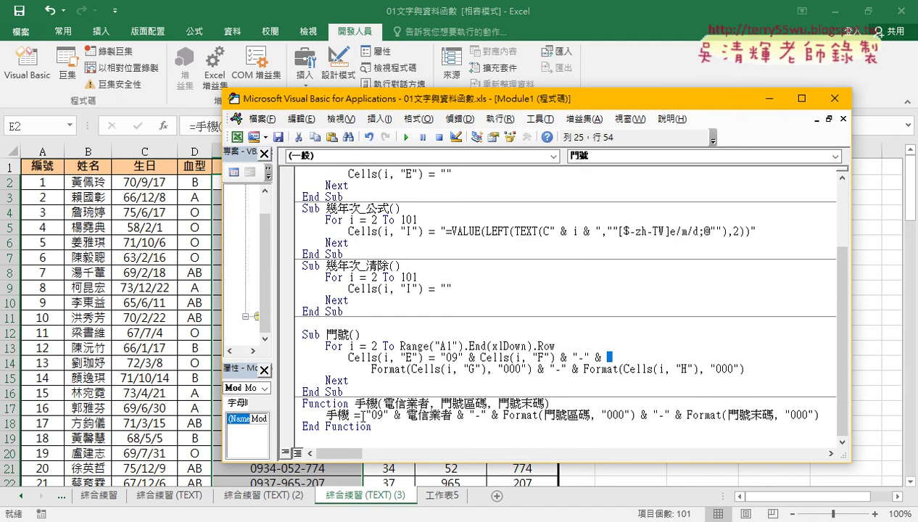
drag(371, 415, 521, 419)
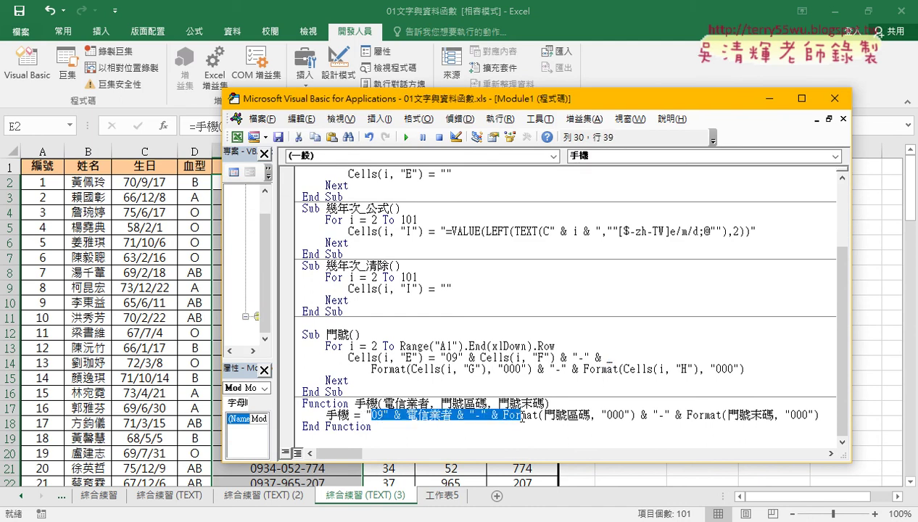